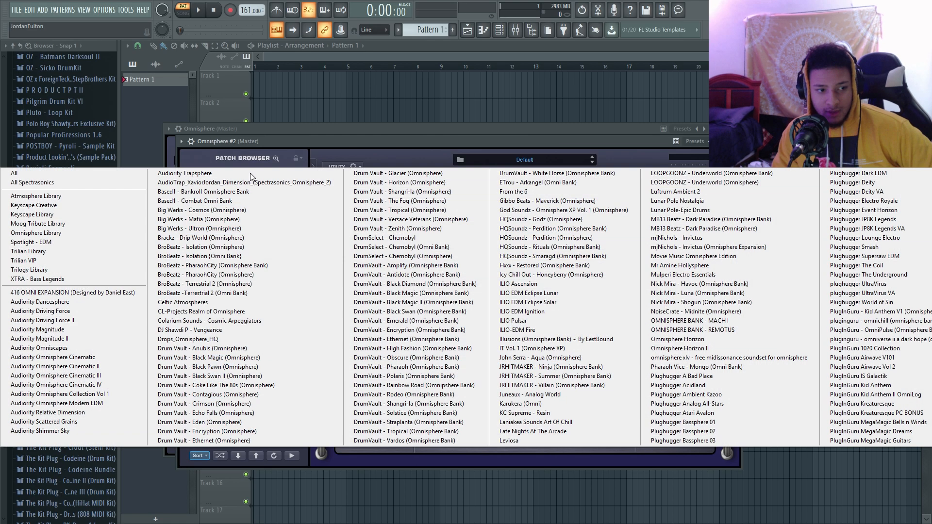
Choose The Kit Plug - Skyfall bank in the second Omnisphere instance and load the Bell - Bedtime patch
left_click(278, 149)
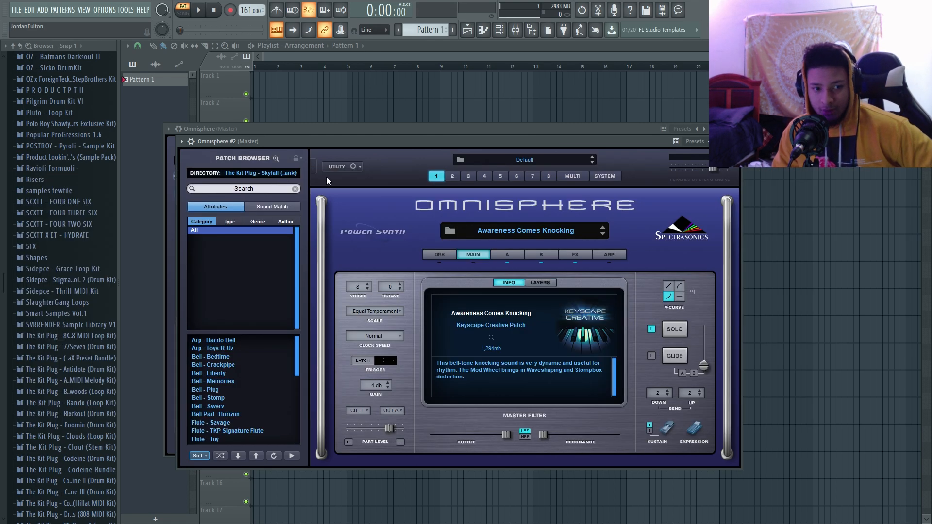
key("F6")
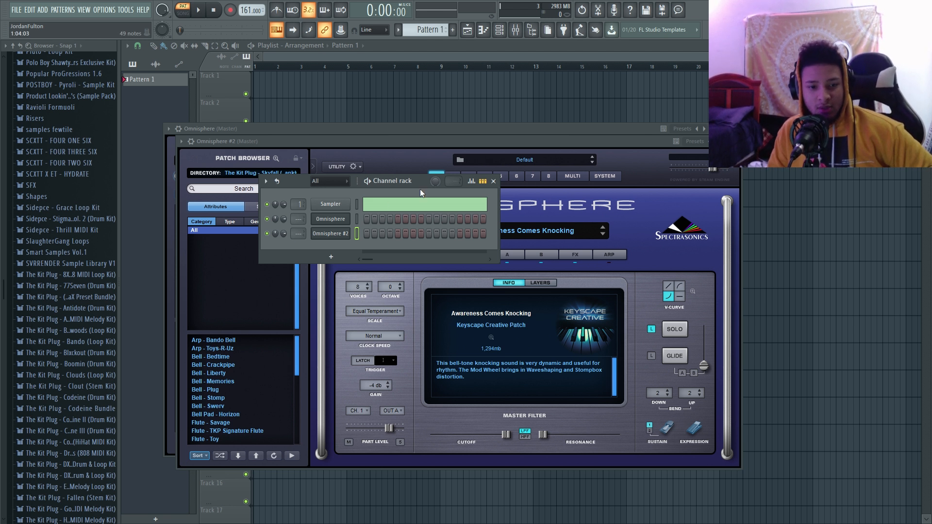
left_click(499, 30)
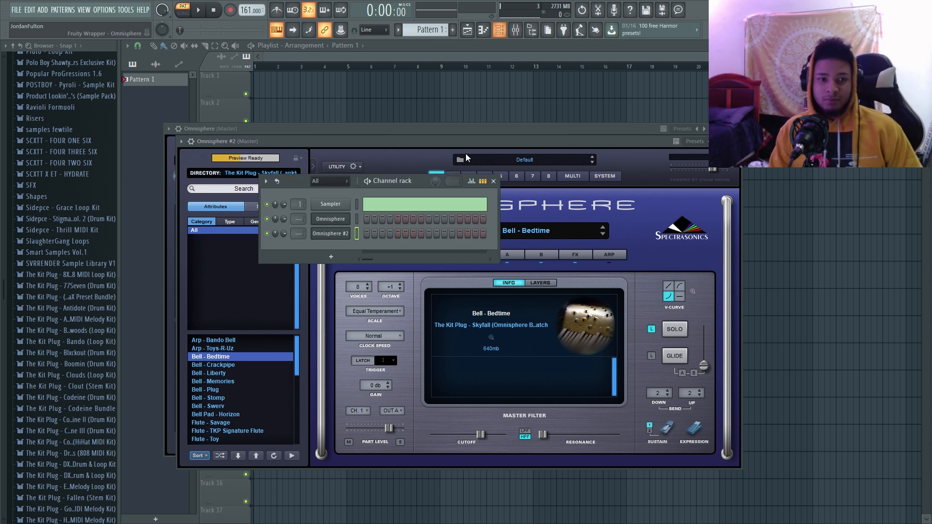
Open the piano roll of Omnisphere #2 and enter the opening notes A#4, D#5 and F5 in bar 1
right_click(339, 234)
left_click(364, 234)
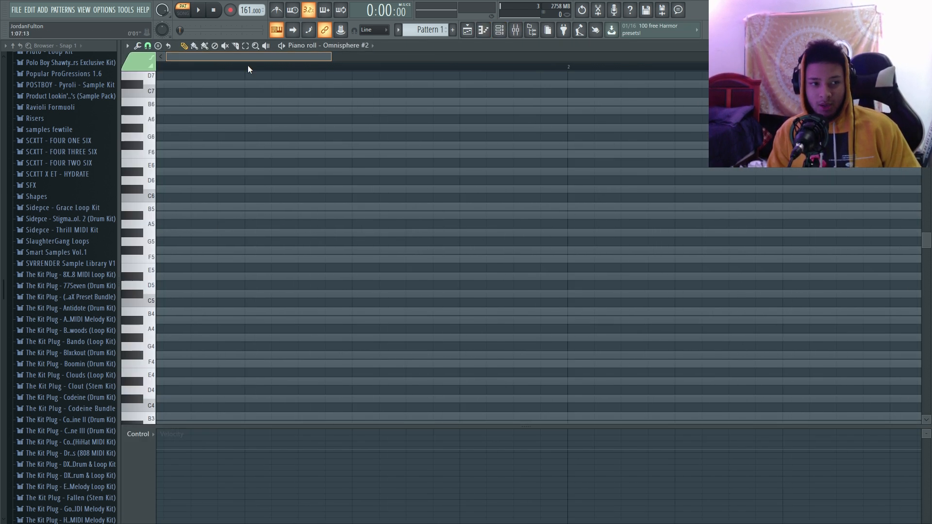
left_click_drag(186, 200, 171, 208)
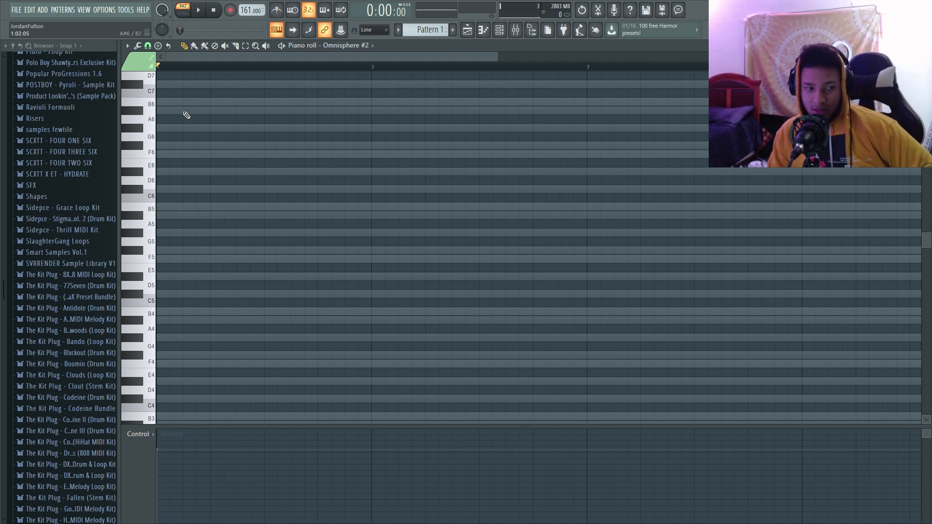
scroll(281, 187, "up", 1)
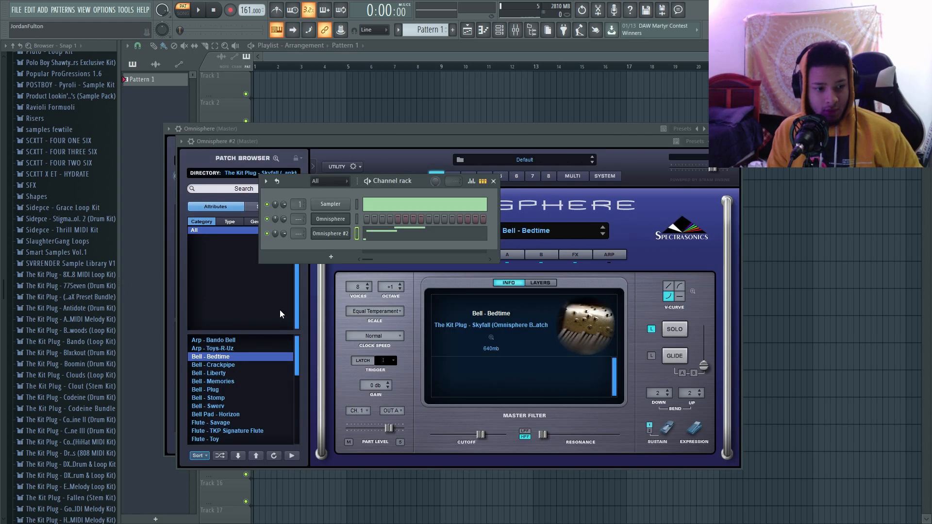
Load the Bell - Crackpipe patch, play the pattern with it and return to the Omnisphere #2 piano roll
left_click(223, 365)
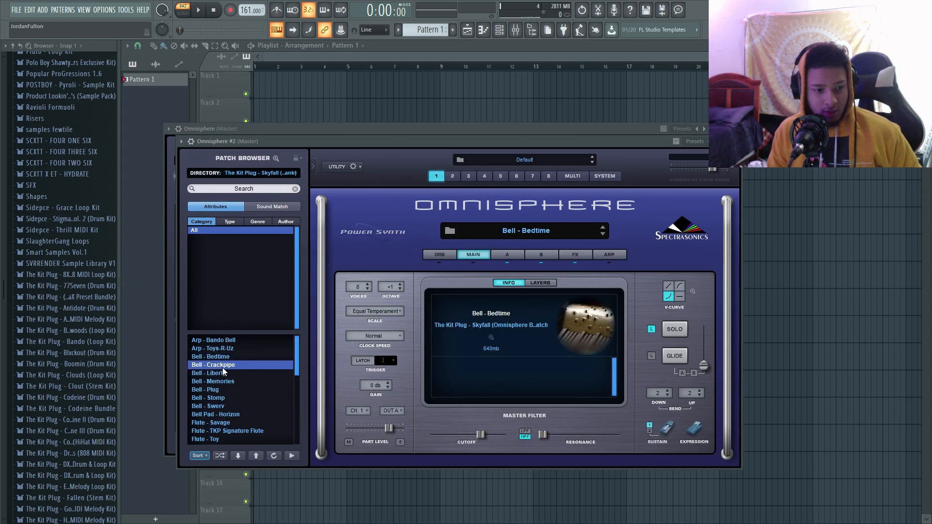
left_click(200, 10)
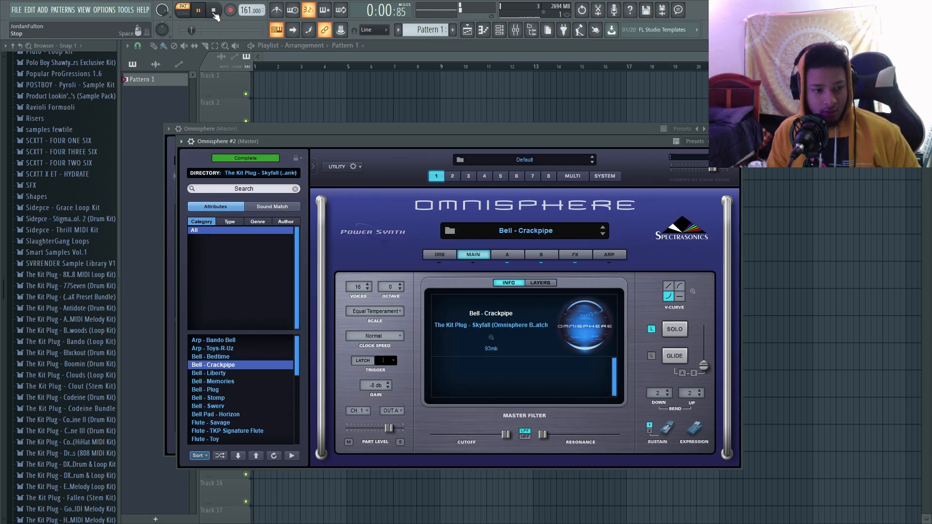
left_click(500, 30)
left_click(361, 240)
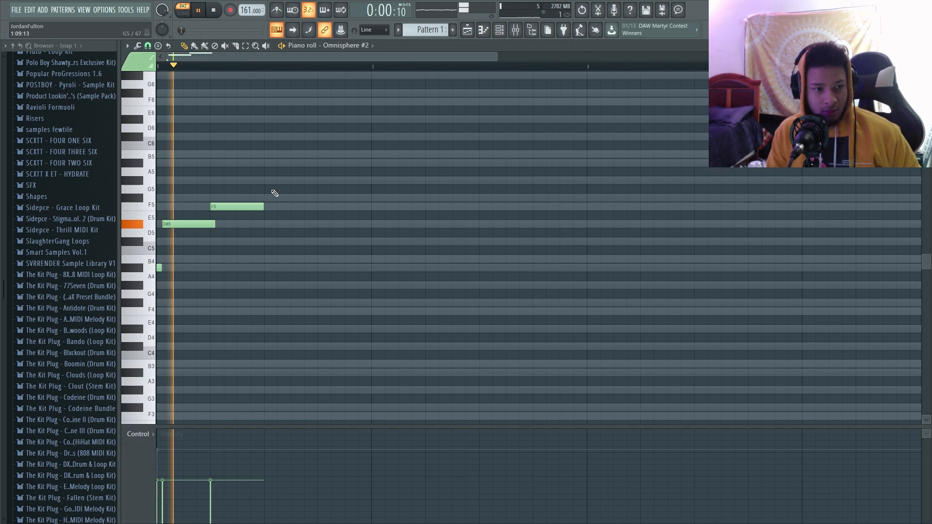
Add an A#5 note at the end of bar 1 and an F#5 note in bar 2, and stop playback
left_click(319, 161)
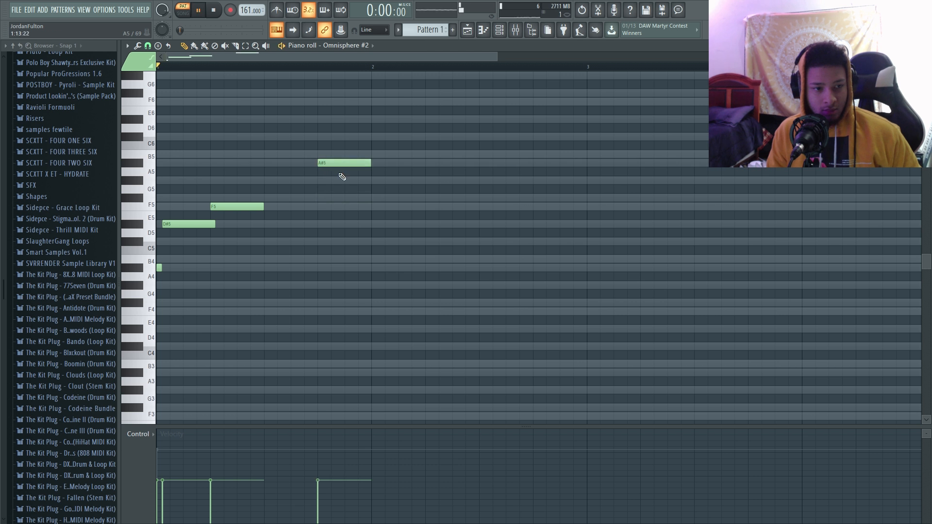
left_click(432, 198)
key("space")
Try a G#5 note directly after the F#5 in bar 2
left_click(493, 215)
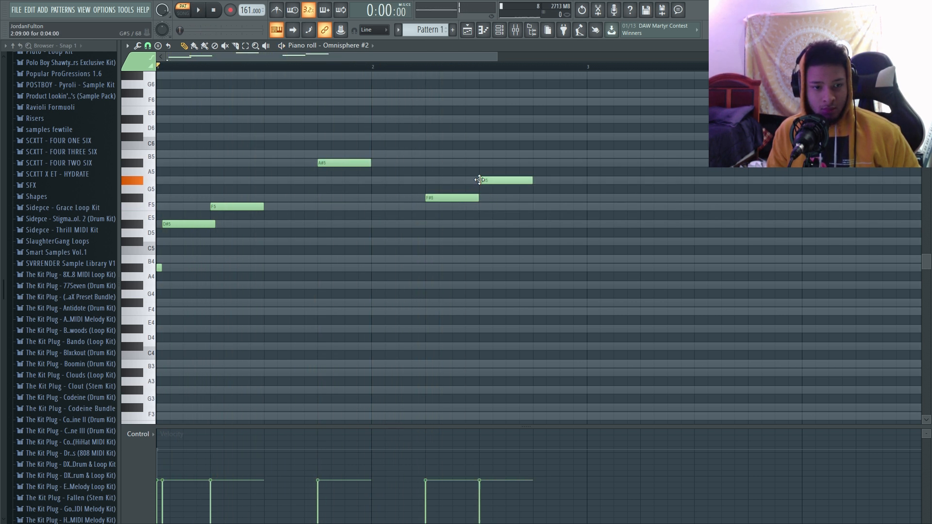
right_click(483, 224)
key("F7")
left_click(441, 235)
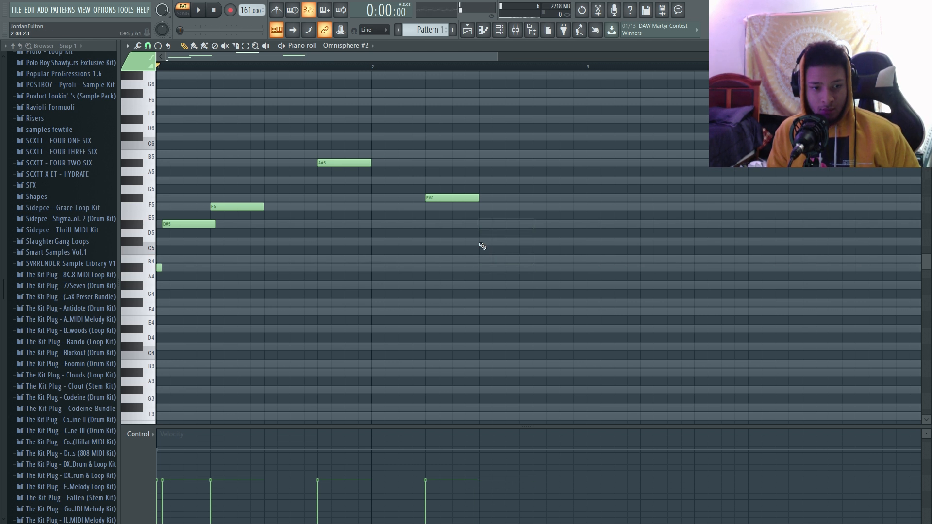
Add two more notes after the F#5 in bar 2 and raise the whole melody by two octaves
key("space")
left_click(537, 226)
key("space")
key("ctrl+Up")
key("ctrl+Up")
key("space")
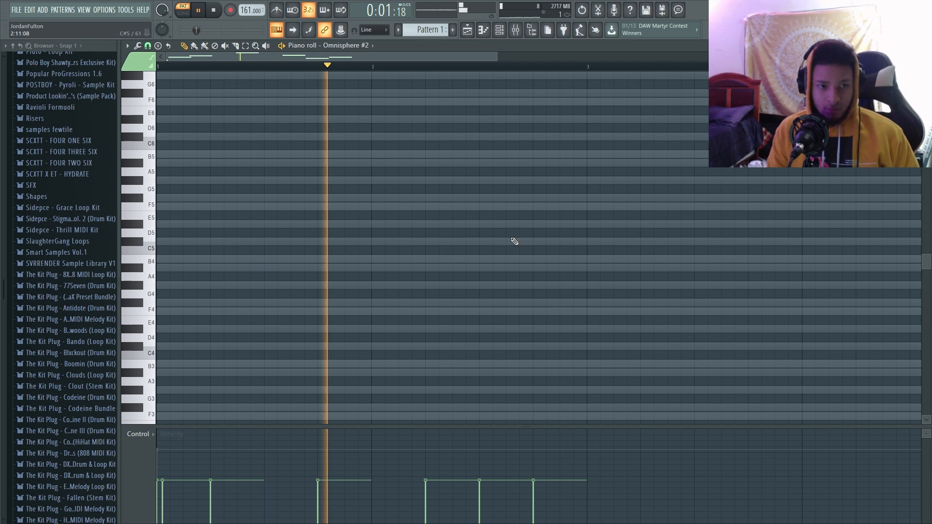
scroll(516, 237, "up", 5)
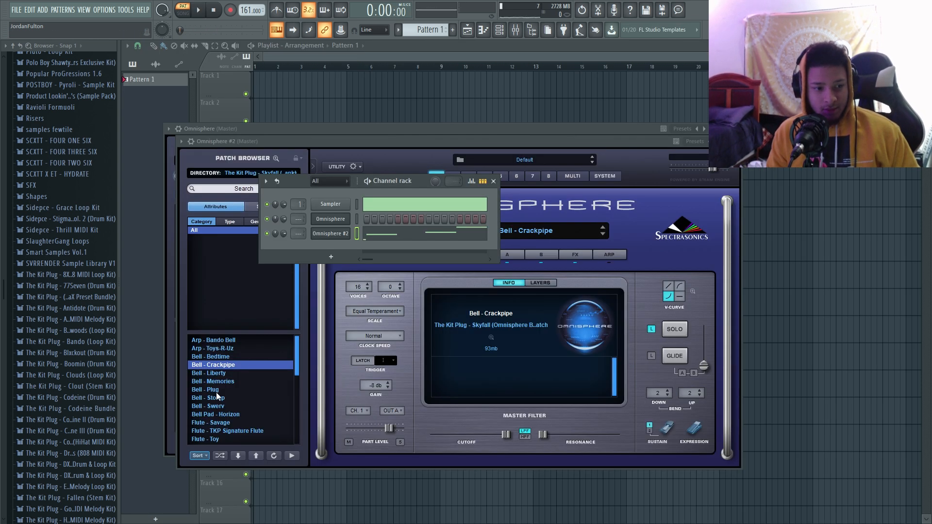
Audition Skyfall patches from Bell - Liberty through Key - Comeback, load Key - Emotions and return to the Omnisphere #2 piano roll
left_click(221, 370)
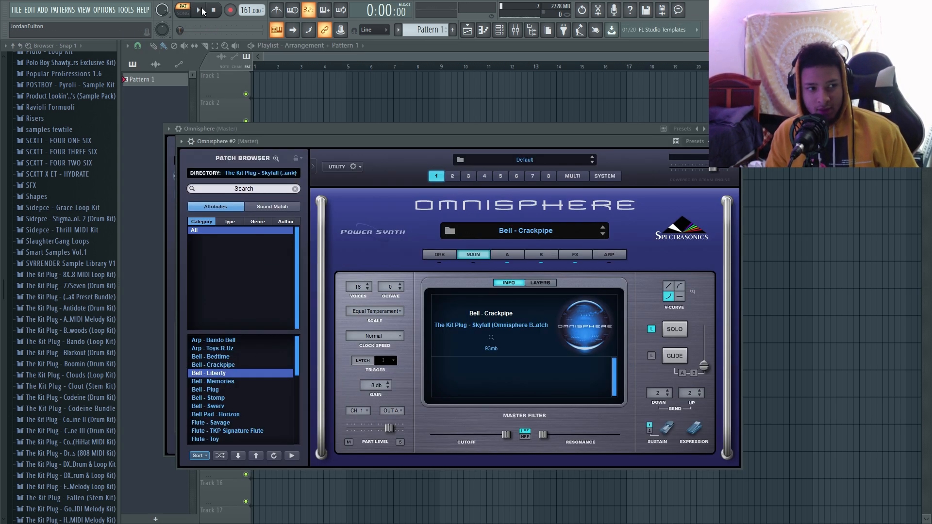
left_click(227, 383)
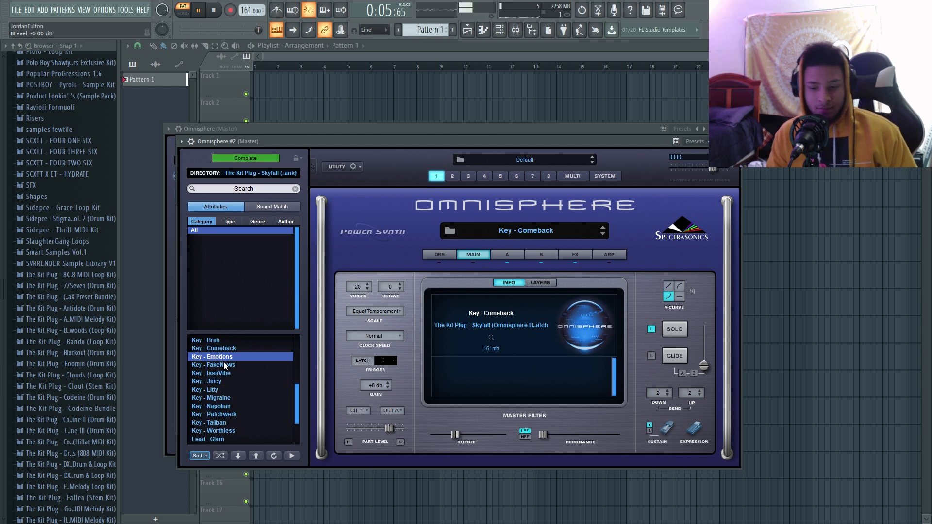
left_click(499, 31)
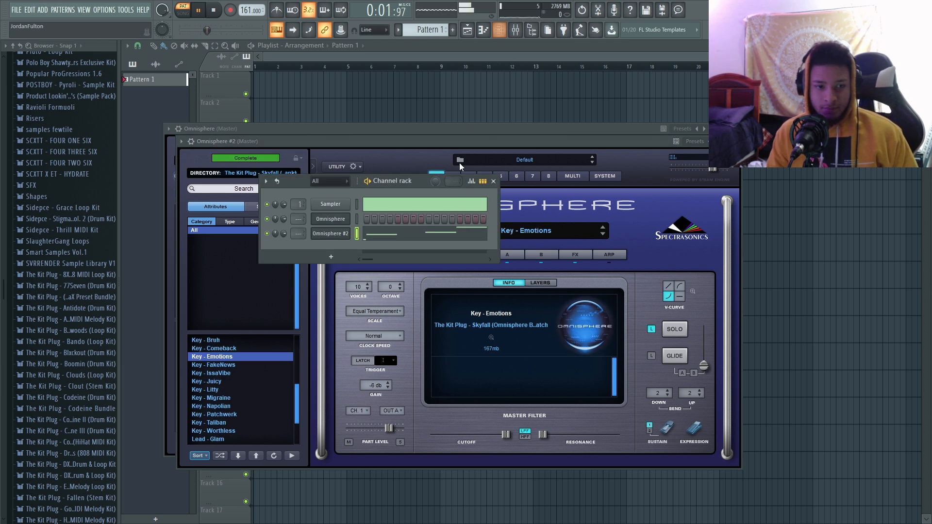
left_click(442, 233)
Save the project in another folder under the file name ambientting
key("ctrl+s")
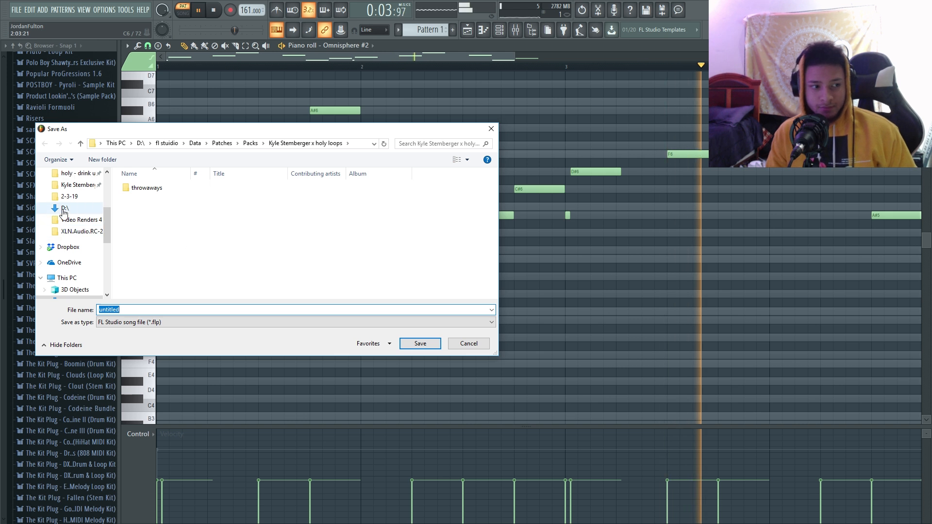
scroll(73, 228, "up", 5)
left_click(68, 184)
double_click(182, 309)
type("ambientting")
key("Return")
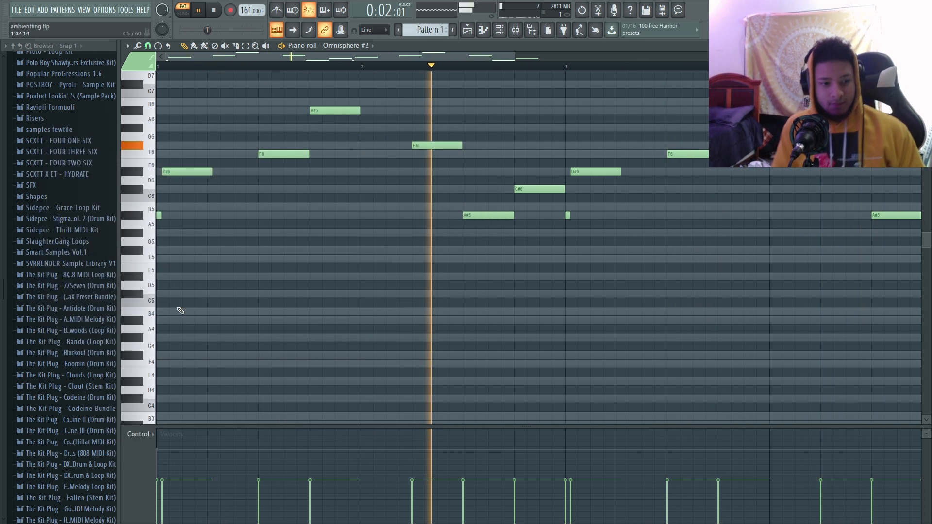
Play the melody from the start and reopen the Omnisphere #2 piano roll
key("space")
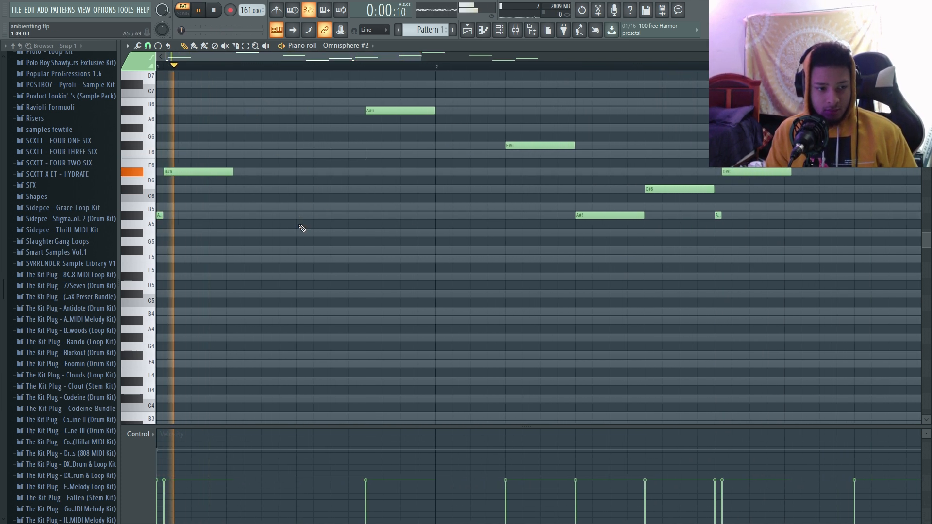
key("F7")
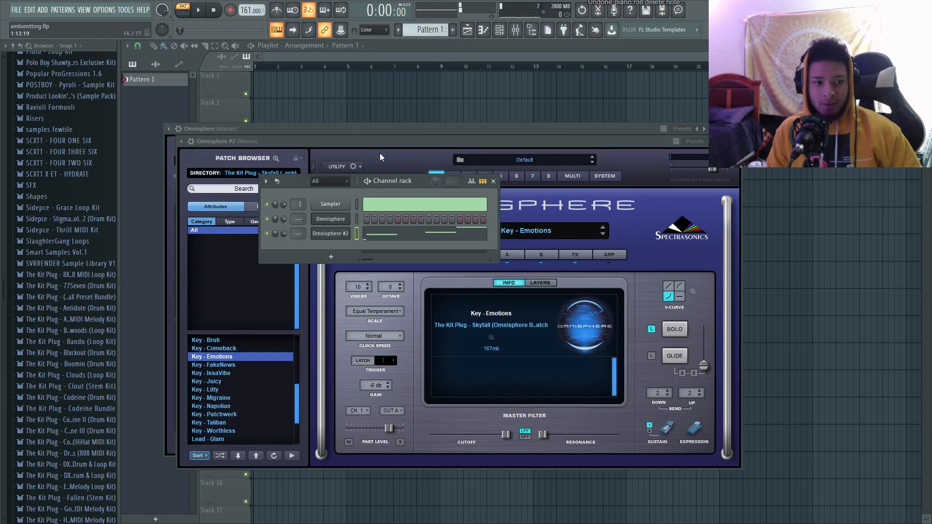
left_click(380, 237)
scroll(371, 249, "down", 3)
left_click_drag(709, 314, 156, 81)
left_click_drag(591, 277, 3, 30)
left_click_drag(611, 270, 49, 116)
scroll(364, 220, "down", 3)
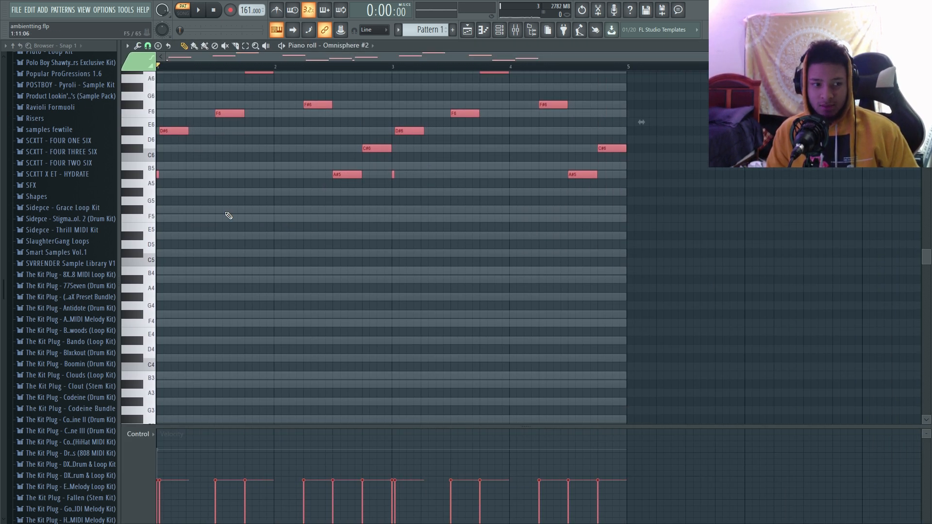
scroll(317, 56, "up", 3)
left_click(204, 236)
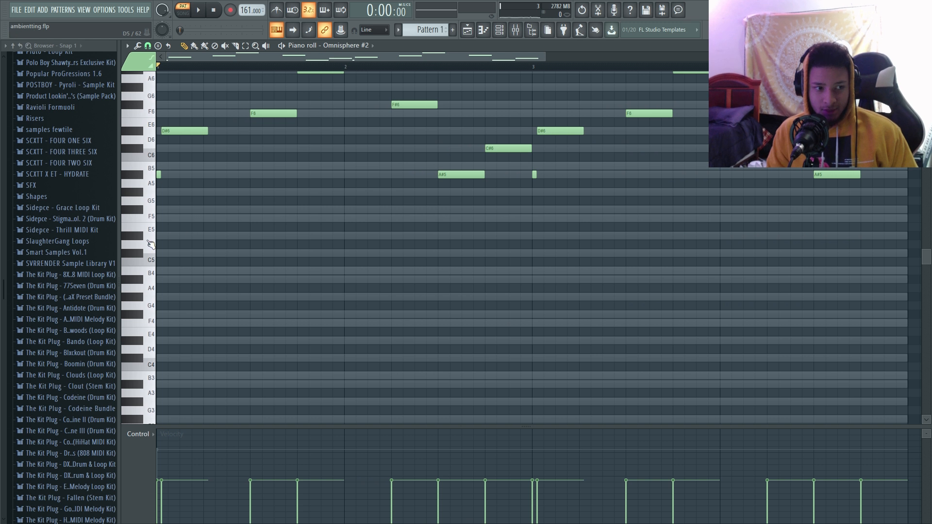
Draw a one-bar chord of D#4, F#4 and A#4 in bar 1, and raise all notes by one octave
left_click(164, 341)
left_click_drag(195, 306, 159, 307)
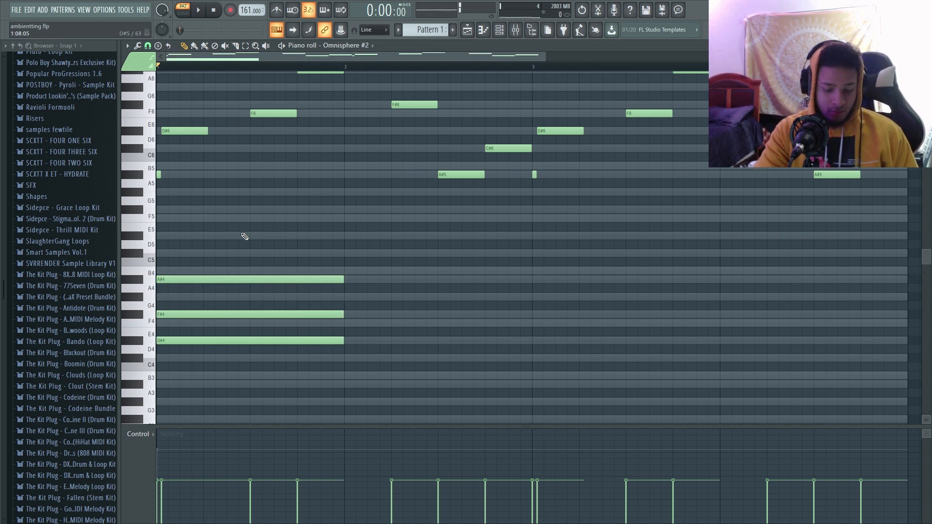
key("ctrl+Up")
key("space")
scroll(340, 230, "up", 3)
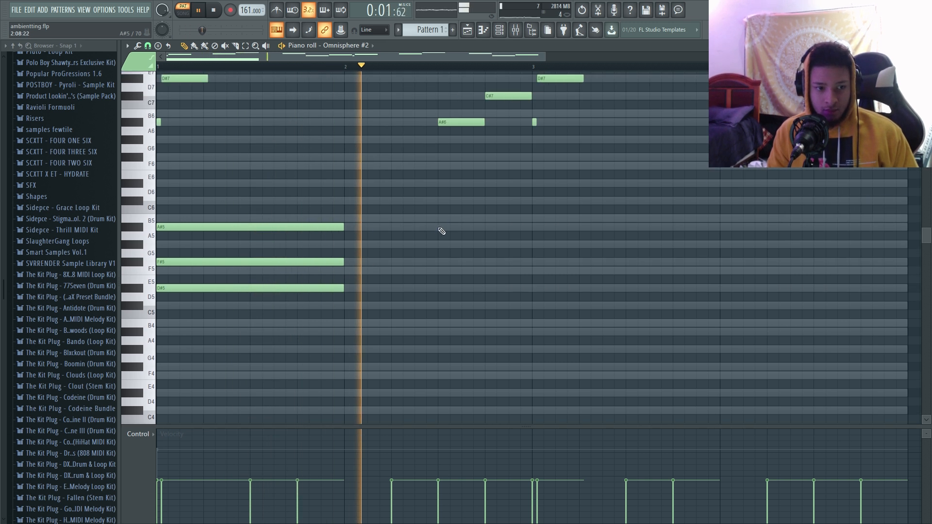
Add overlapping one-bar sustained notes F#5, F5, D#5 and C#5 descending from the start of bar 3
key("space")
left_click(531, 262)
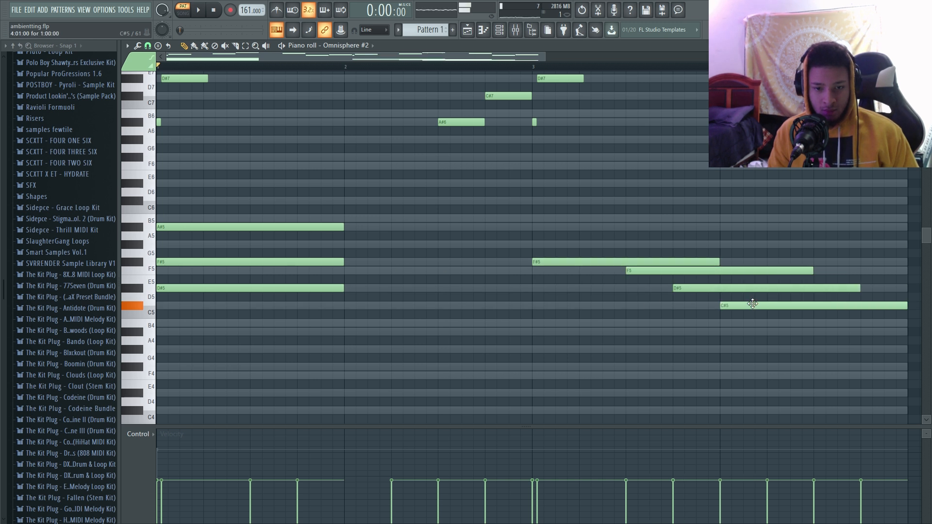
scroll(752, 304, "down", 3)
Duplicate the four-bar phrase into bars 5 to 8 and clear the selection
scroll(631, 271, "up", 4)
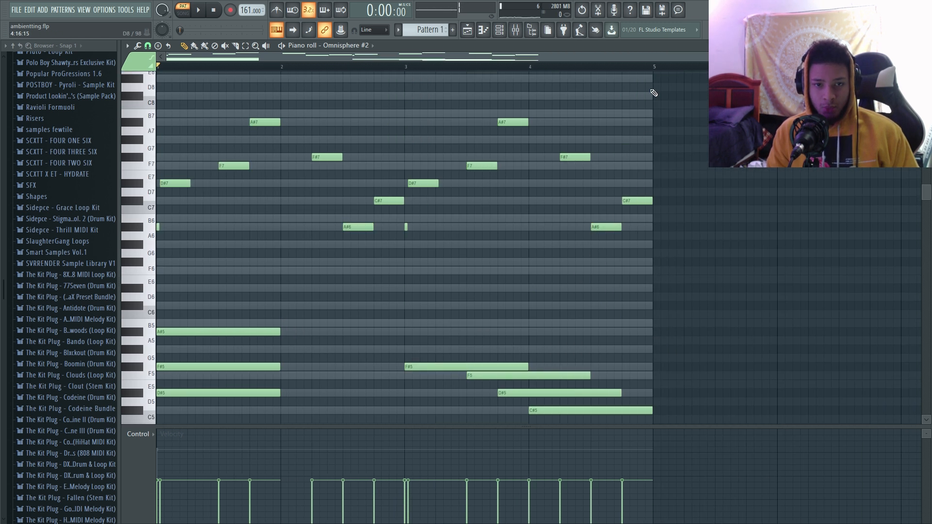
left_click_drag(653, 67, 3, 329)
key("ctrl+b")
key("ctrl+d")
scroll(358, 242, "down", 4)
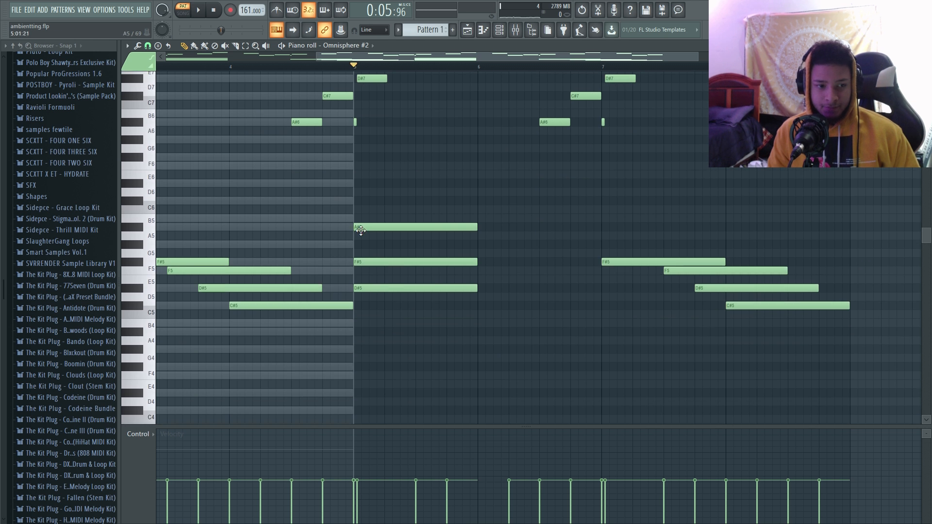
Change the chord in bar 5 to F5, C#5 and A#4
scroll(360, 229, "down", 3)
scroll(291, 256, "up", 2)
left_click_drag(574, 227, 565, 310)
scroll(429, 195, "down", 2)
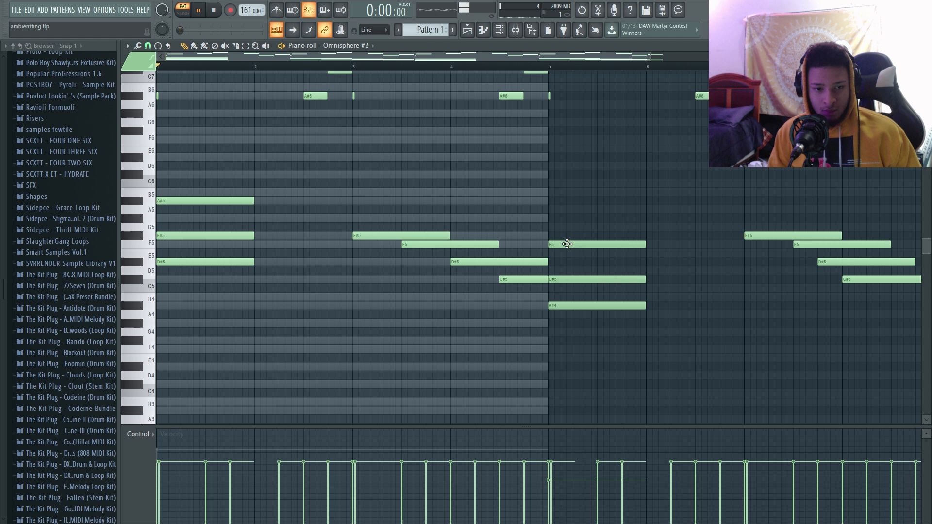
Play the pattern, select the three chord notes in bar 5 and raise their velocity to match the other notes
key("space")
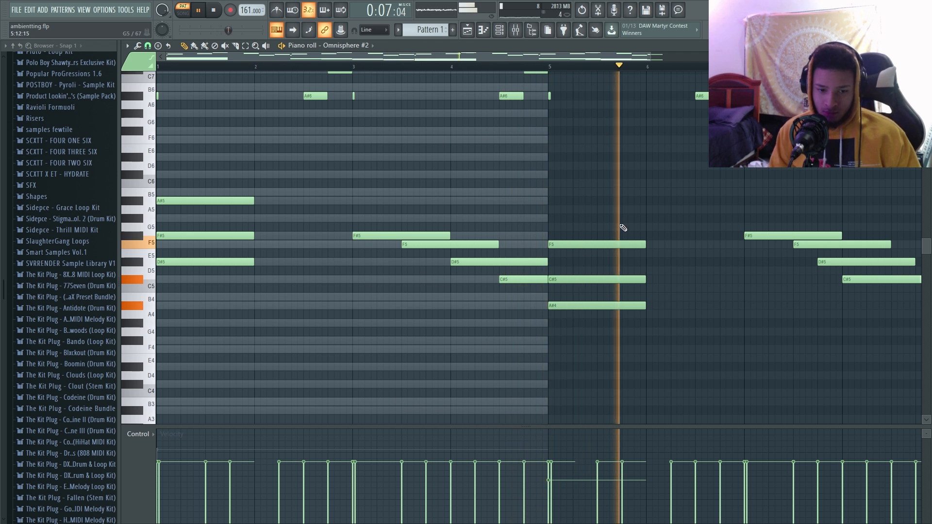
left_click_drag(620, 224, 596, 376)
left_click(552, 463)
scroll(671, 294, "down", 1)
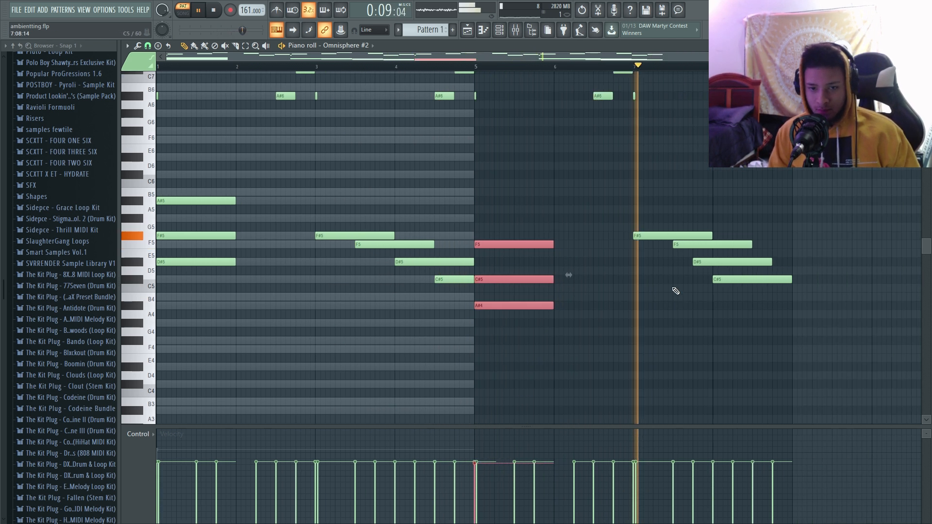
Rework the sustained notes in bars 7 and 8 to F#5, F5 and D#5, reusing those from bars 3 and 4
key("space")
left_click_drag(764, 294, 639, 228)
key("Delete")
left_click_drag(346, 209, 460, 328)
key("ctrl+c")
key("ctrl+v")
left_click_drag(209, 243, 680, 243)
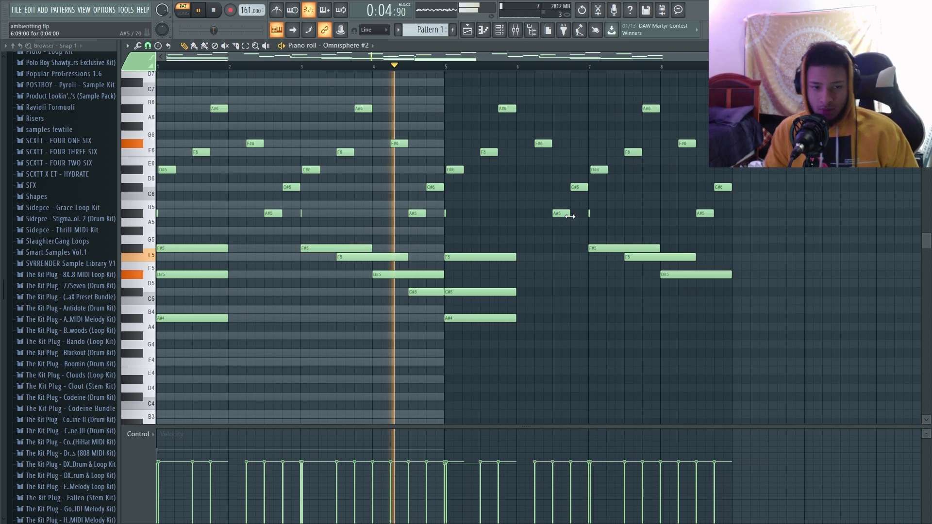
Transpose the whole pattern down by three semitones, playing it back between the changes
key("space")
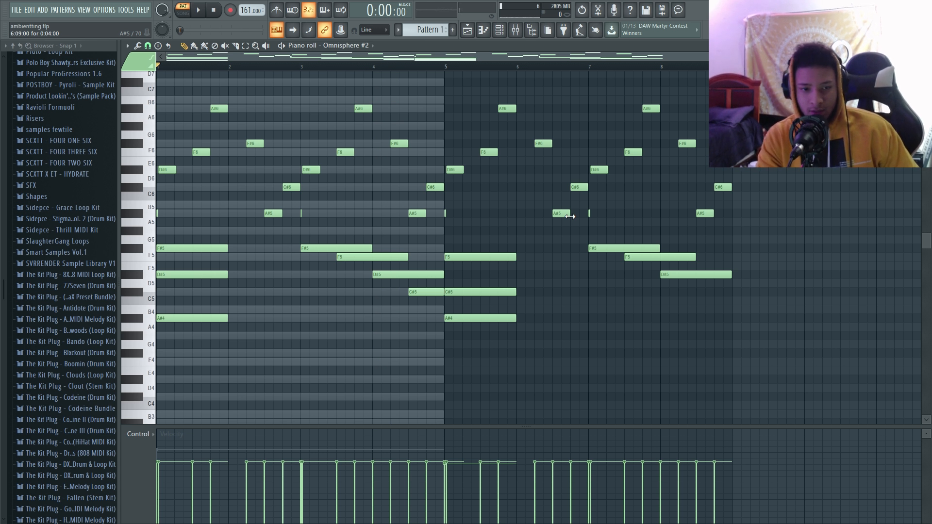
key("Down")
key("space")
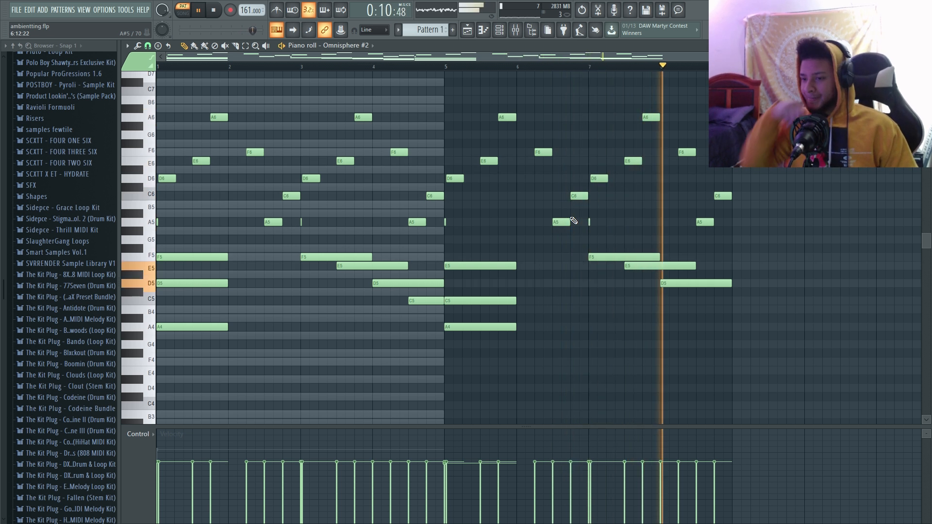
key("shift+Down")
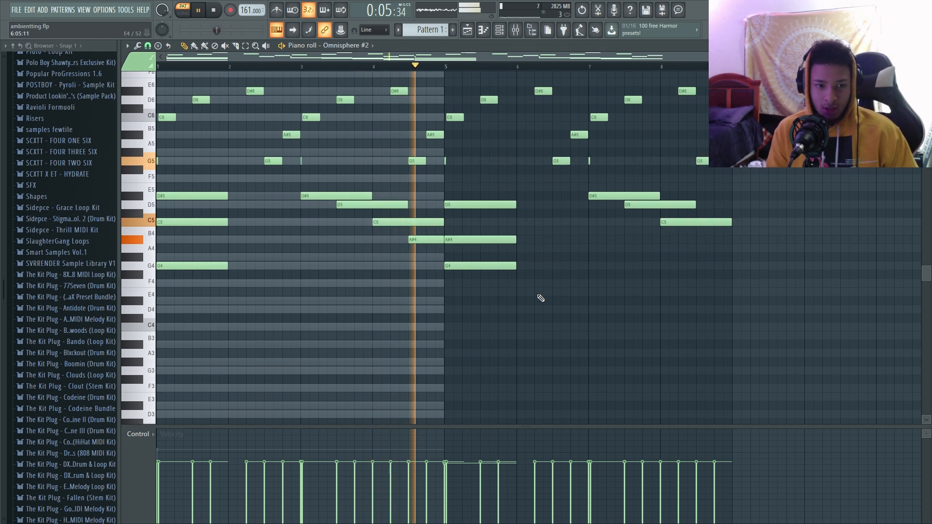
Select the chord notes in bars 1 and 5 of the Omnisphere #2 part for reuse in another channel
left_click_drag(538, 296, 472, 201)
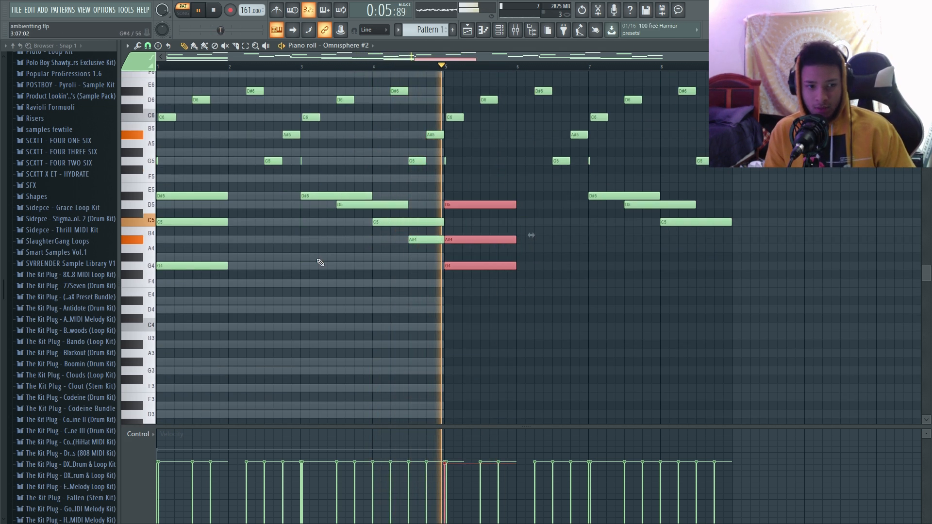
left_click_drag(274, 297, 185, 186)
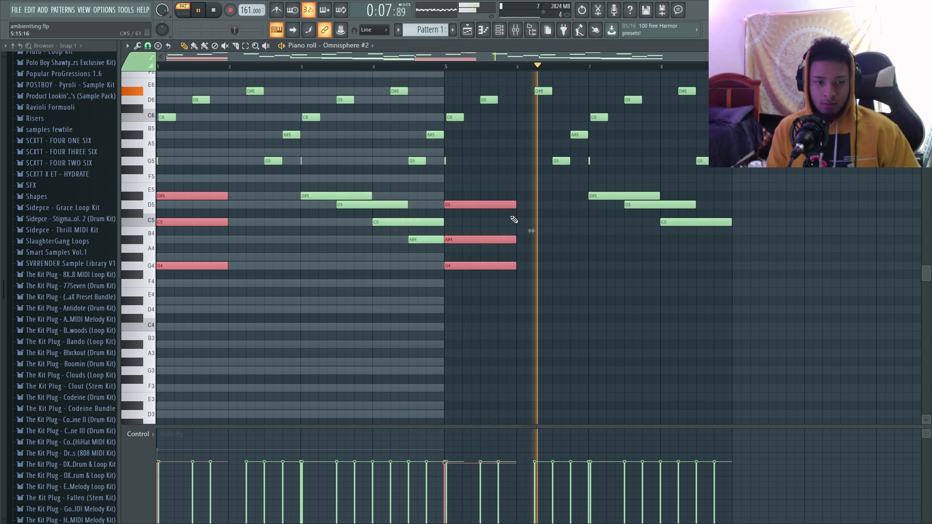
key("F6")
Load the Bell Pad - Luminate patch in the first Omnisphere and give its part the same two chords, each stretched to four bars
left_click(467, 236)
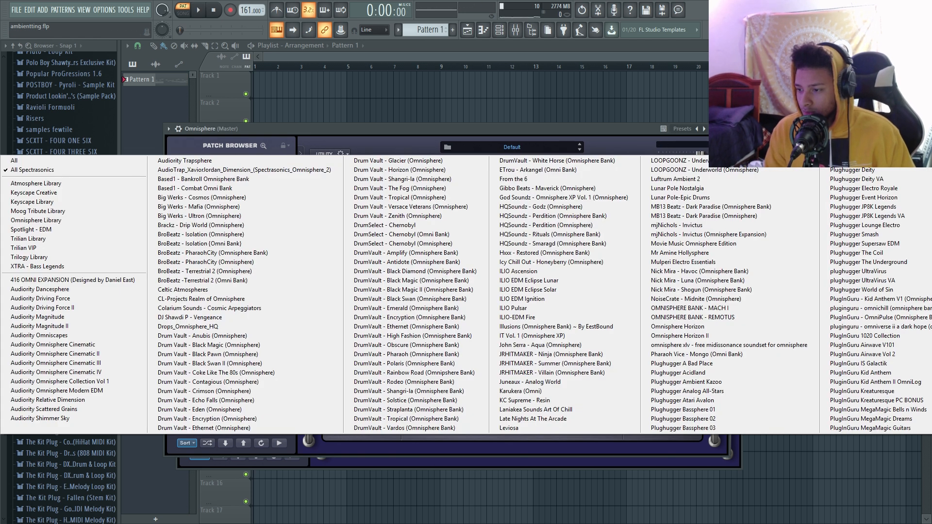
key("Escape")
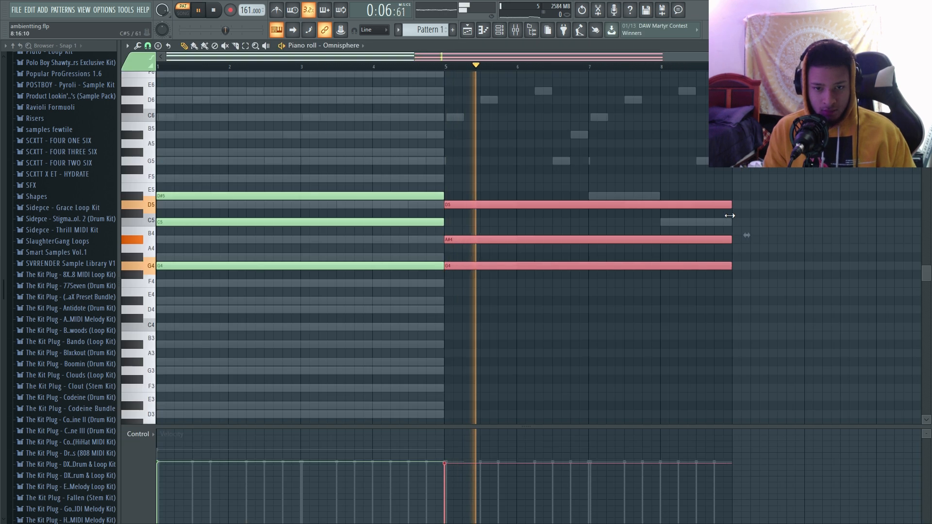
key("F7")
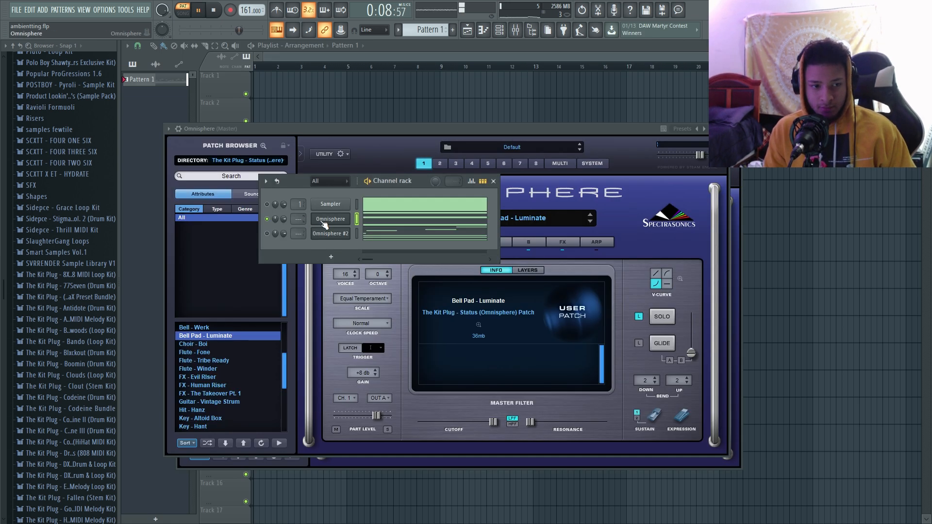
Add sustained G3 bass notes beneath both chords in the first Omnisphere part and play the pattern
left_click(375, 223)
left_click_drag(646, 252, 181, 348)
key("space")
key("space")
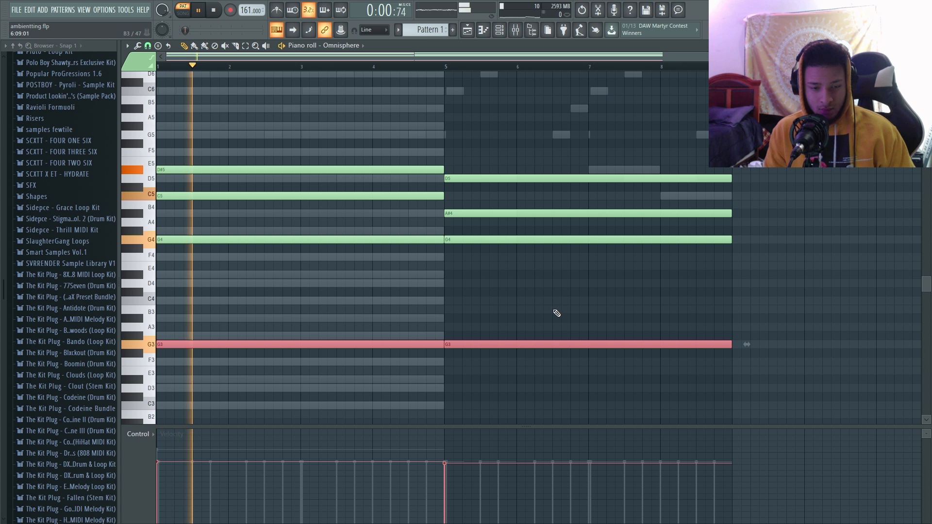
Change the bass note in bars 5 to 8 to A#3 and lower the velocity of the bass notes
left_click(521, 330)
left_click(448, 327)
left_click_drag(462, 318, 449, 324)
right_click(454, 320)
left_click(448, 320)
right_click(455, 327)
right_click(490, 344)
left_click_drag(544, 309, 539, 326)
left_click_drag(640, 307, 193, 416)
left_click(179, 484)
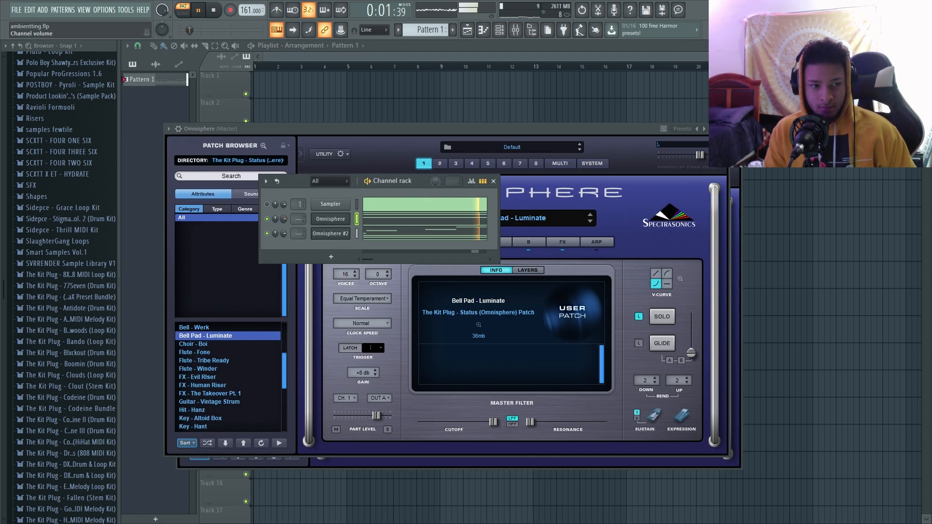
Play the pattern while reviewing the Omnisphere #2 melody against the chords in the piano roll
left_click(390, 236)
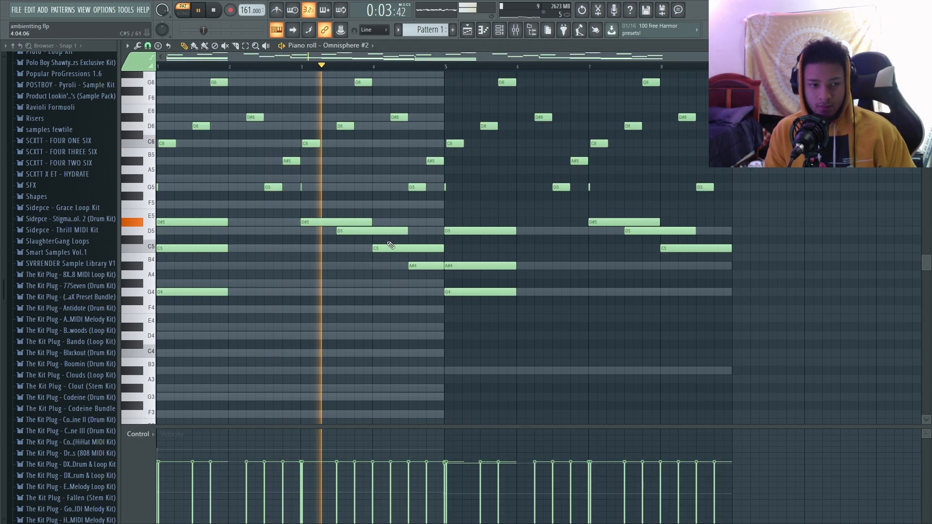
scroll(369, 243, "up", 3)
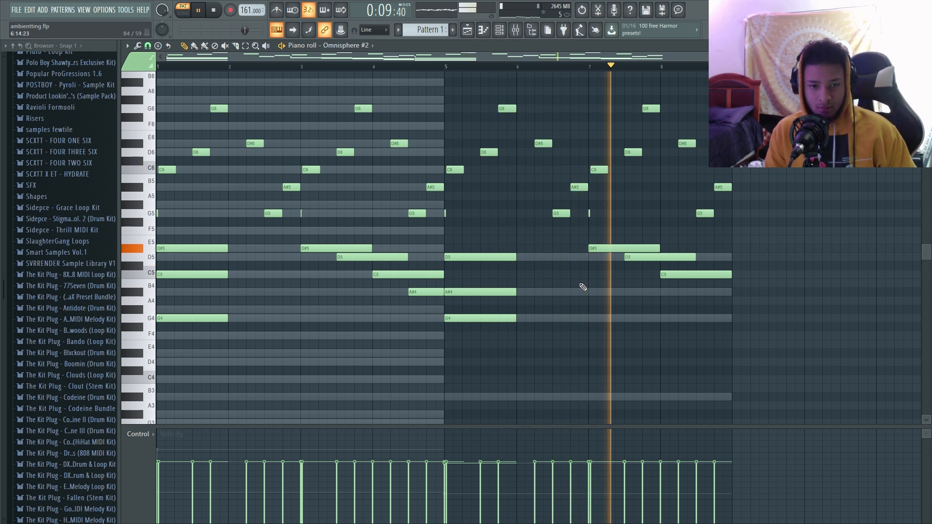
key("Escape")
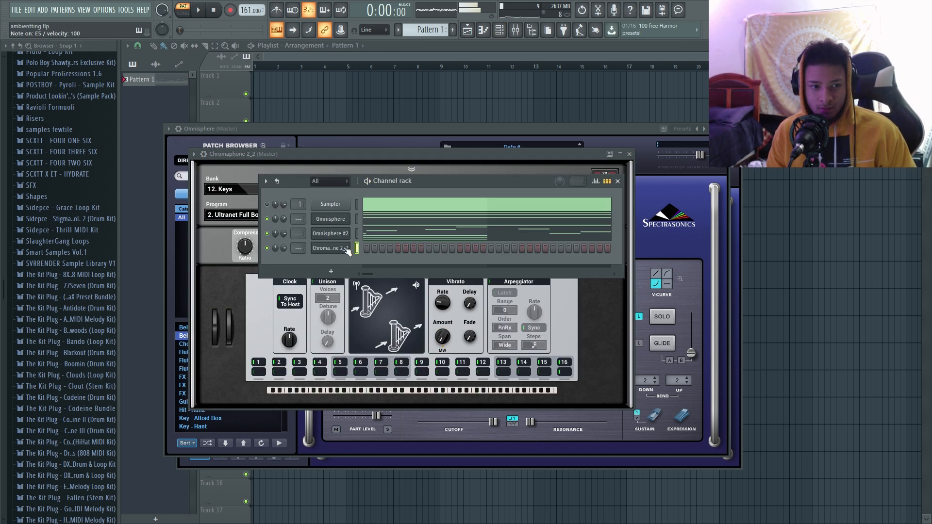
Switch the Chromaphone channel to The Heaven program in the Keys bank and open its piano roll
left_click(237, 215)
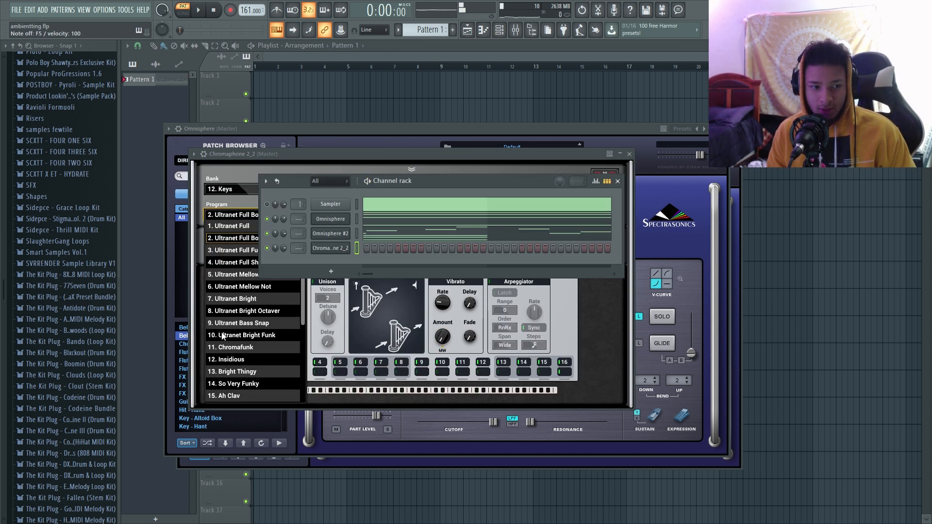
left_click(239, 359)
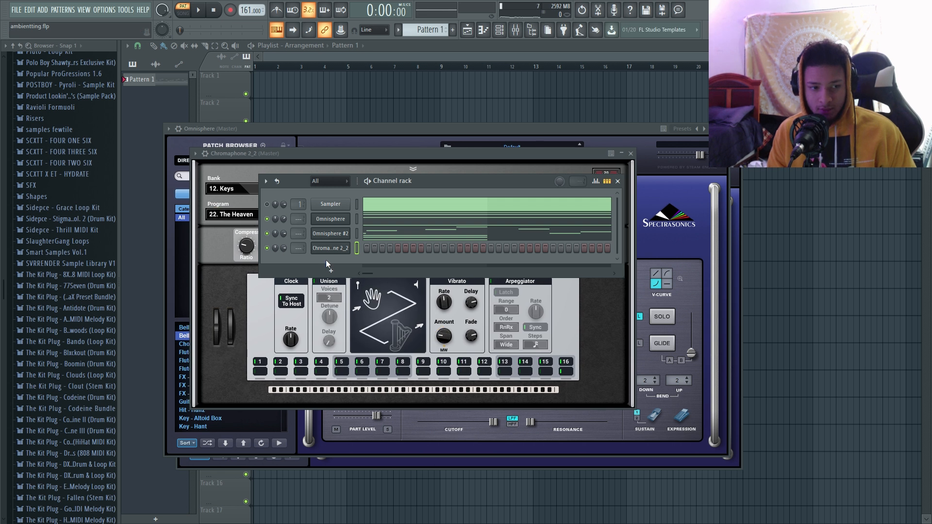
right_click(361, 247)
left_click(376, 248)
Write one-bar Chromaphone notes G5 in bar 3, F5 in bar 4 and D5 in bar 5, playing the pattern
left_click(450, 67)
key("space")
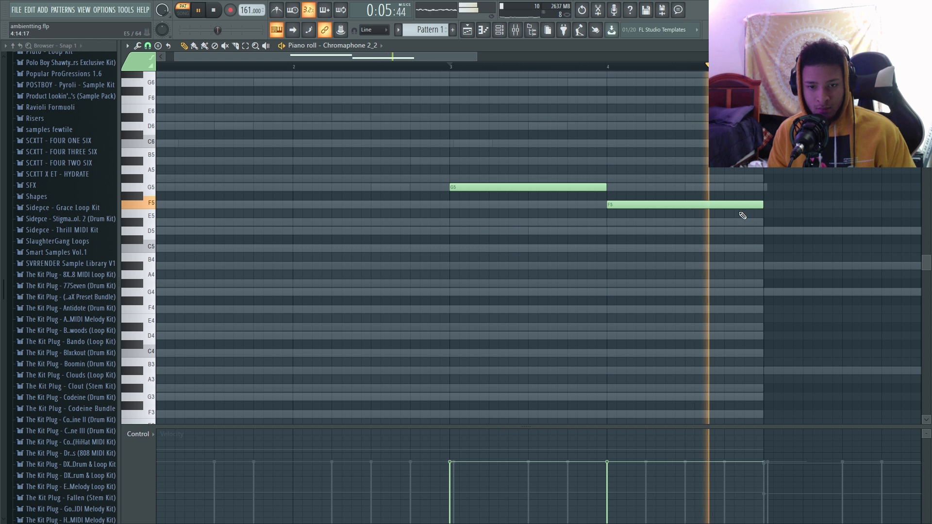
scroll(558, 258, "down", 2, "ctrl")
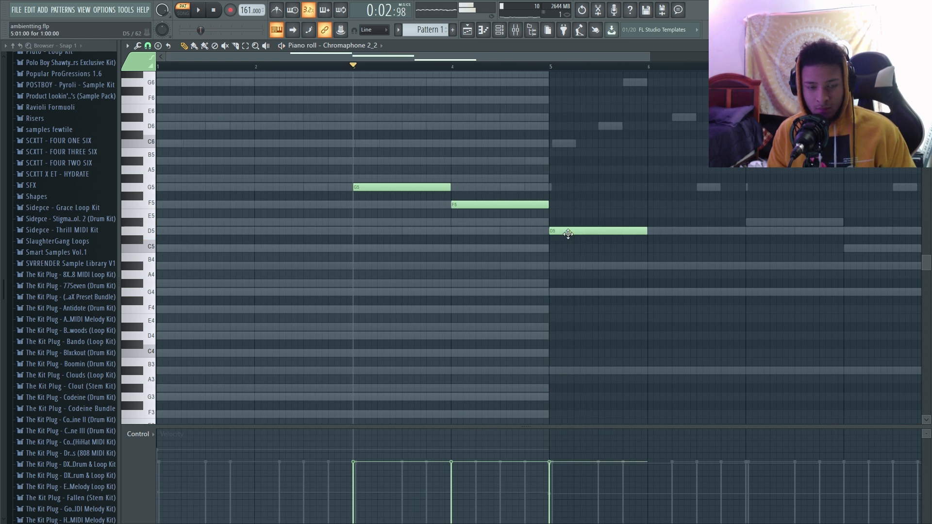
scroll(568, 234, "down", 1, "ctrl")
left_click(212, 14)
scroll(412, 347, "down", 1)
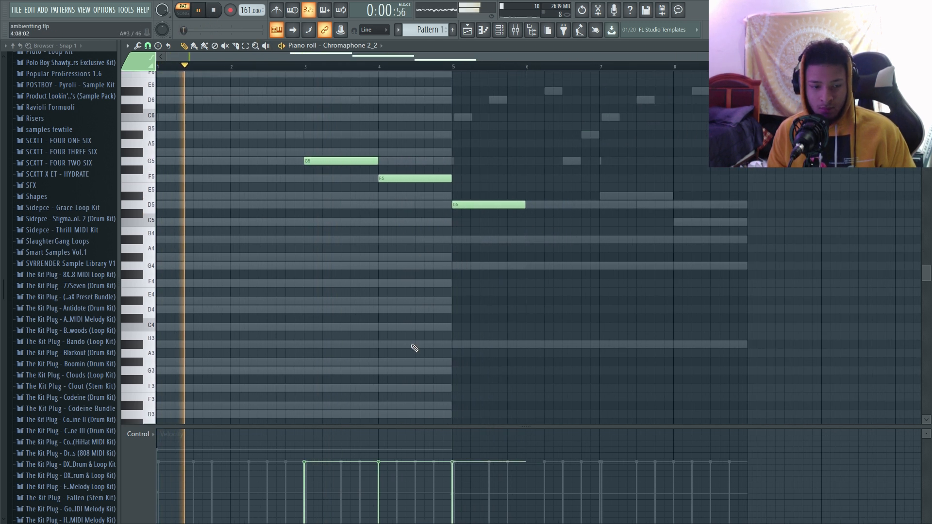
Try the Chromaphone notes one octave higher, return them to their original octave and remove the D5 note from bar 5
key("ctrl+Up")
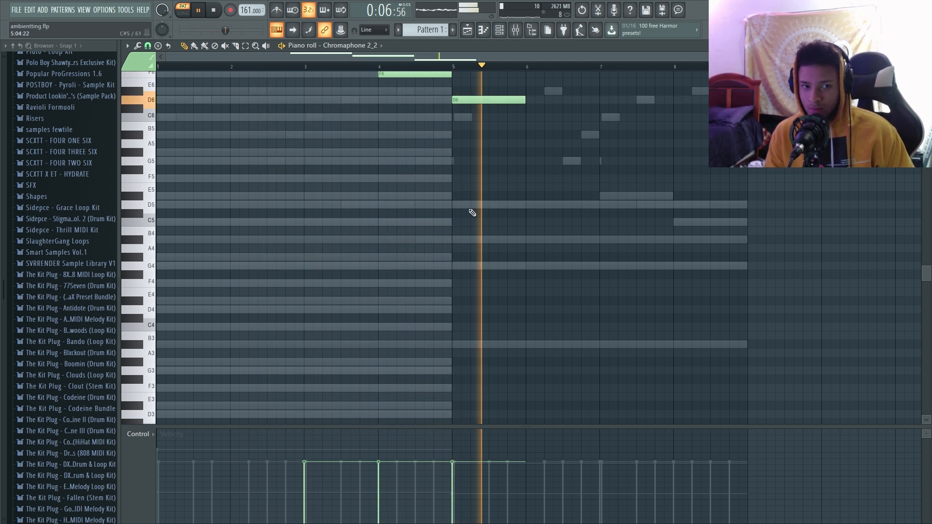
key("space")
scroll(404, 153, "up", 2)
key("ctrl+Down")
scroll(457, 219, "up", 2, "ctrl")
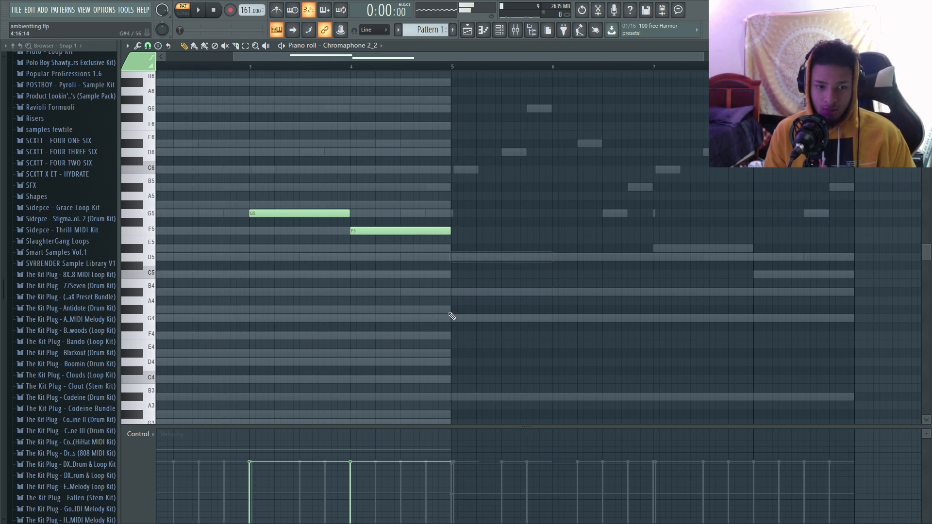
scroll(458, 298, "down", 1)
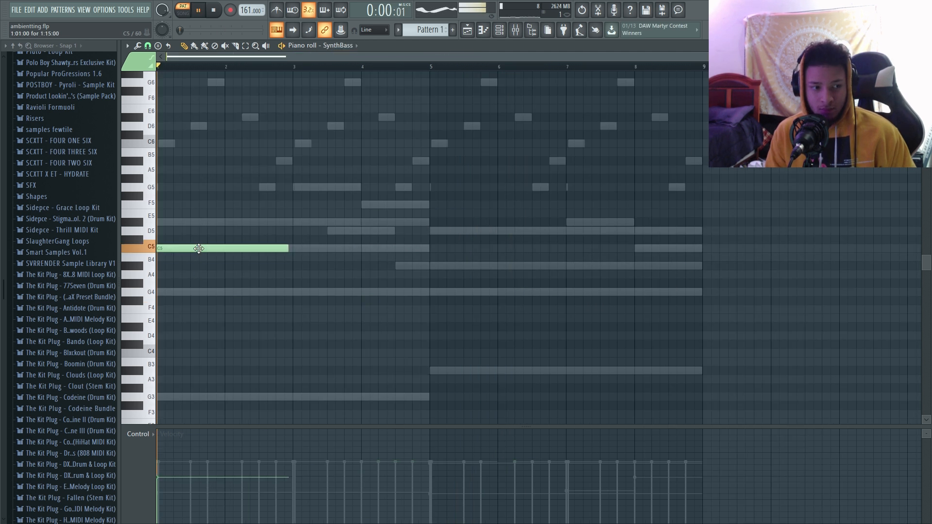
Write the SynthBass line with C5 over bars 1-2 and 5-6, G4 in bar 3, and D#5 and D5 in bar 4, deleting the A#4
left_click_drag(288, 248, 294, 248)
left_click(304, 292)
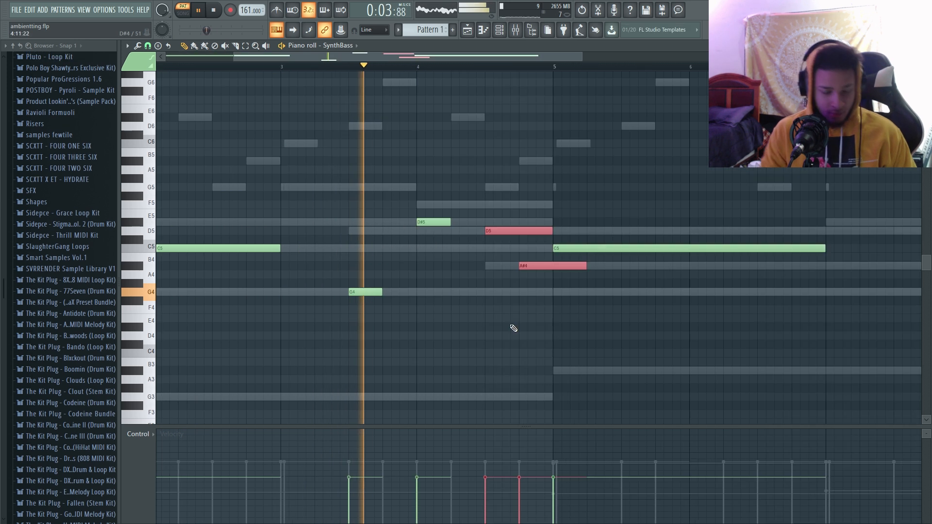
right_click(554, 266)
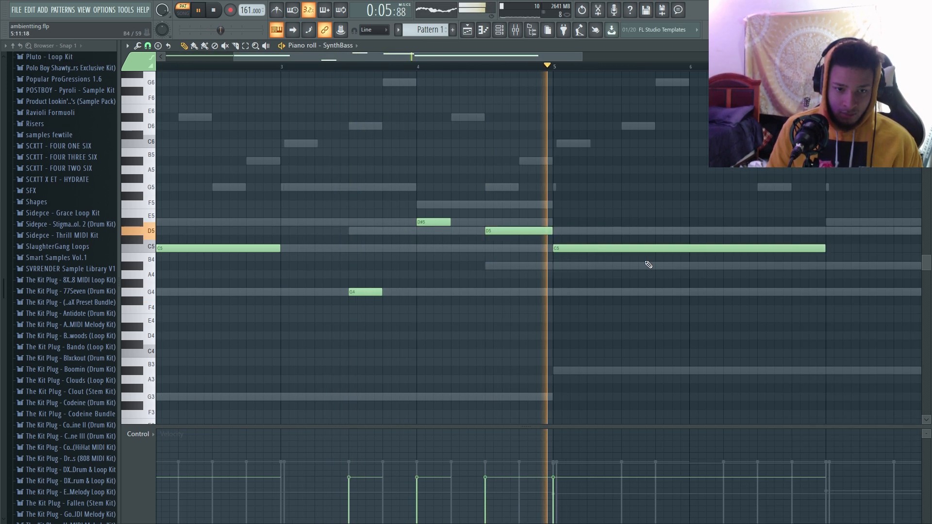
scroll(616, 274, "down", 3)
key("space")
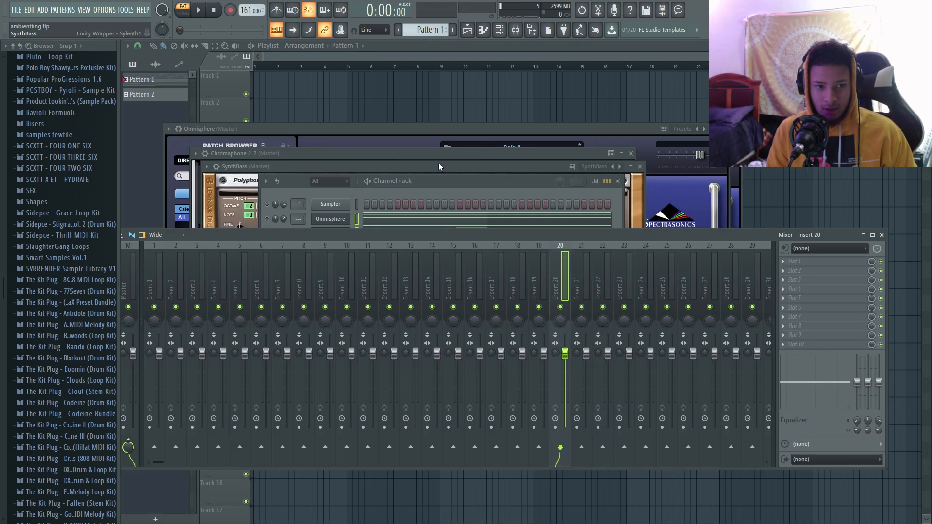
Select the Omnisphere, Omnisphere #2 and Chromaphone channels and route them to consecutive mixer tracks starting from Insert 20
left_click(405, 204)
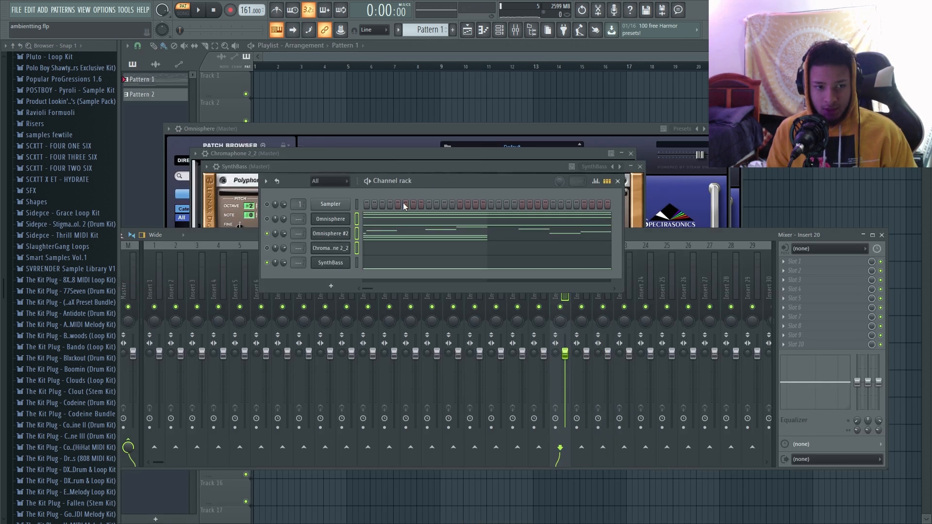
left_click(350, 224)
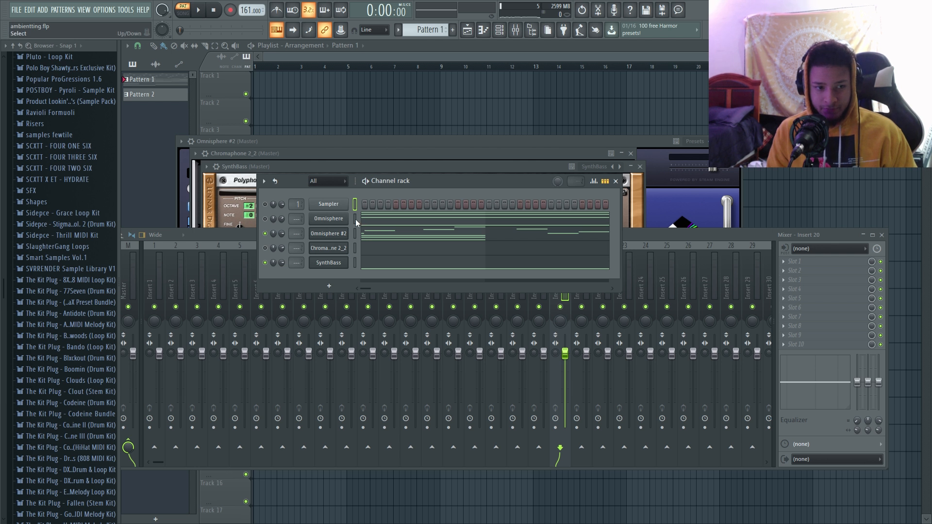
left_click(354, 220)
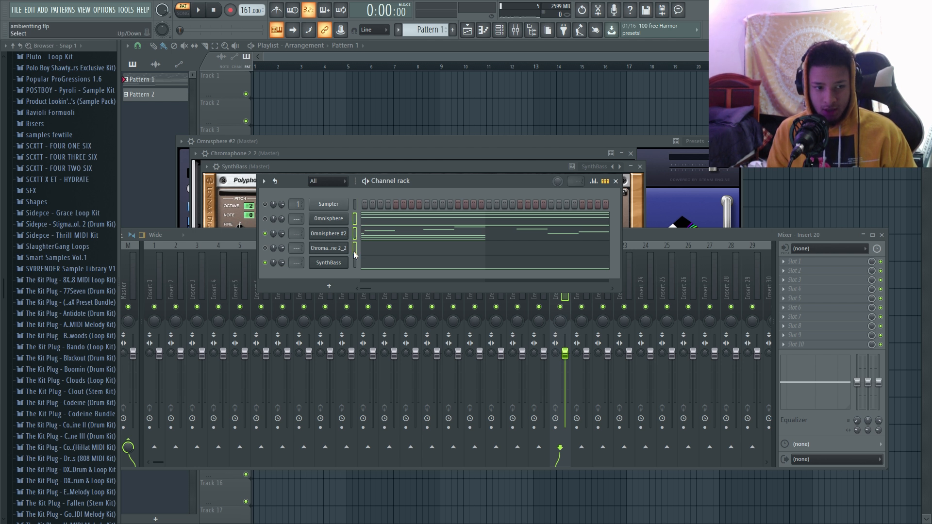
left_click(654, 238)
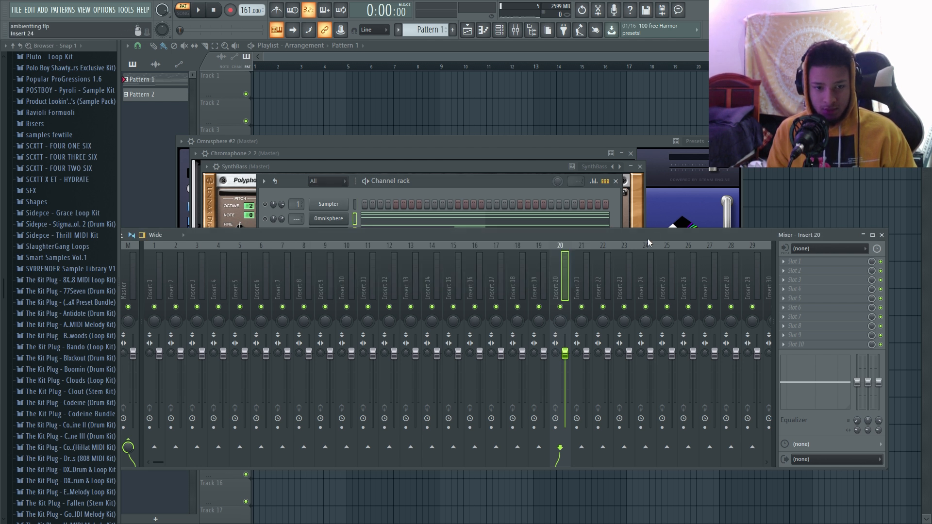
right_click(558, 287)
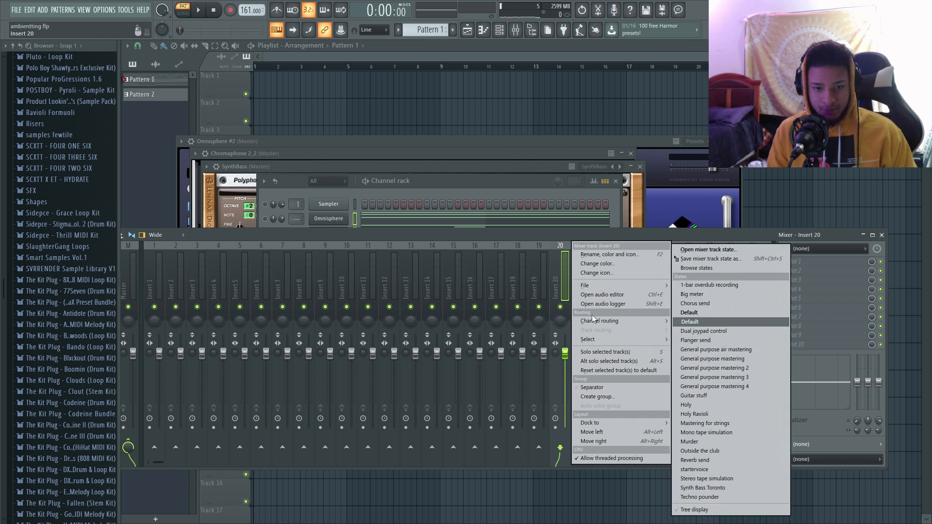
mouse_move(594, 322)
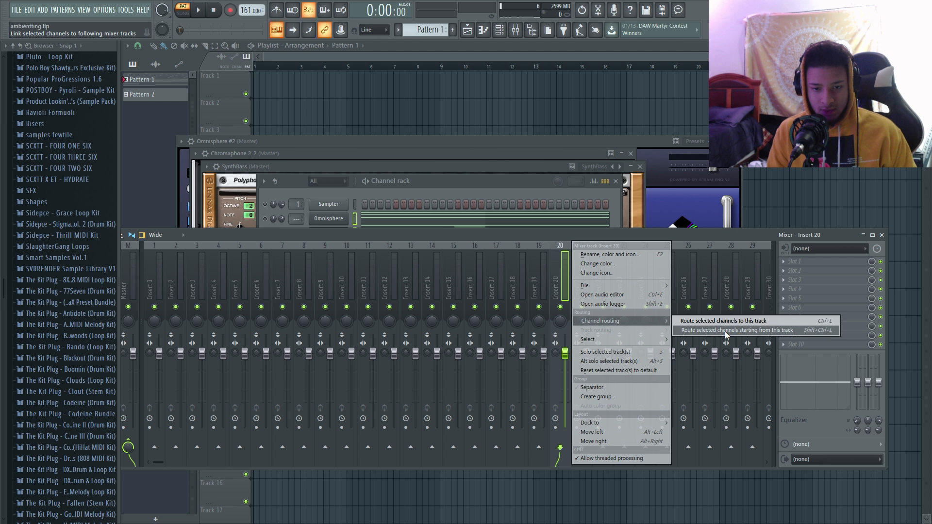
left_click(788, 335)
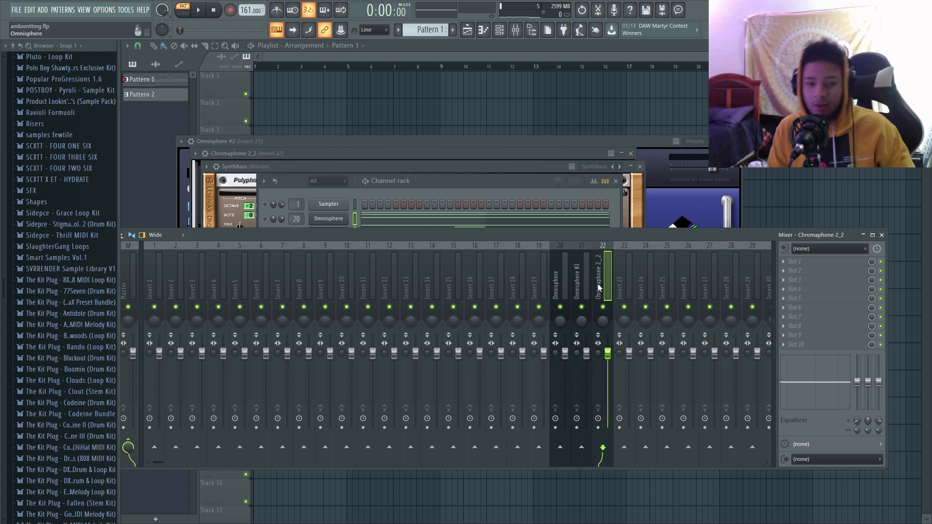
left_click(491, 176)
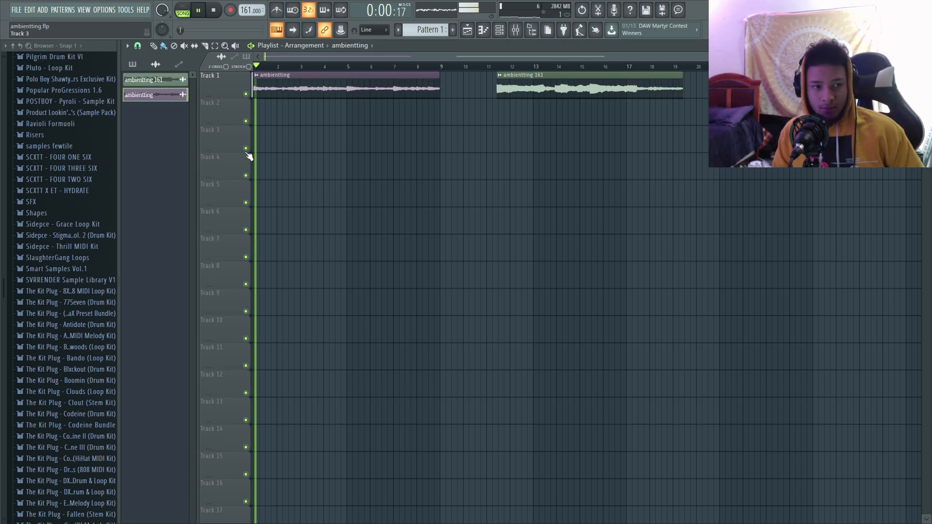
Adjust the time stretching of the ambientting audio clip and set the project tempo to 147 BPM
scroll(264, 149, "up", 2)
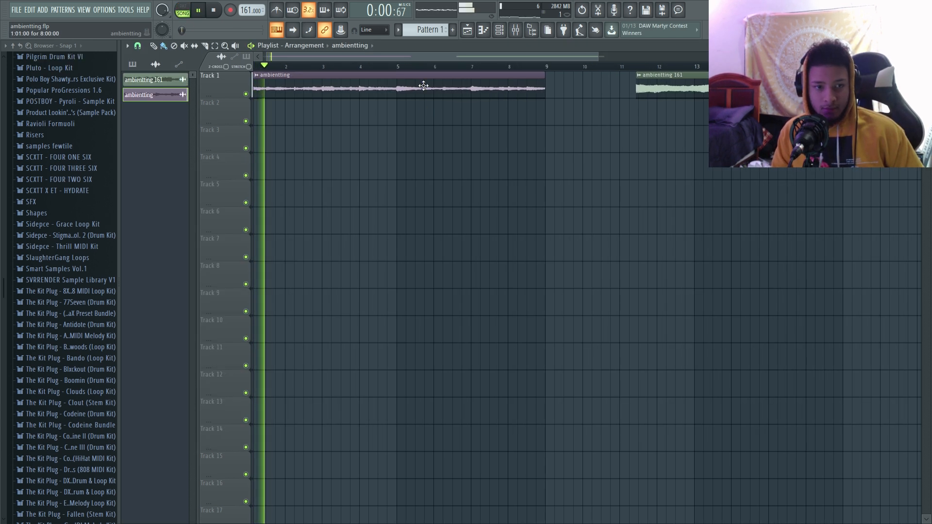
double_click(422, 85)
left_click_drag(327, 156, 328, 139)
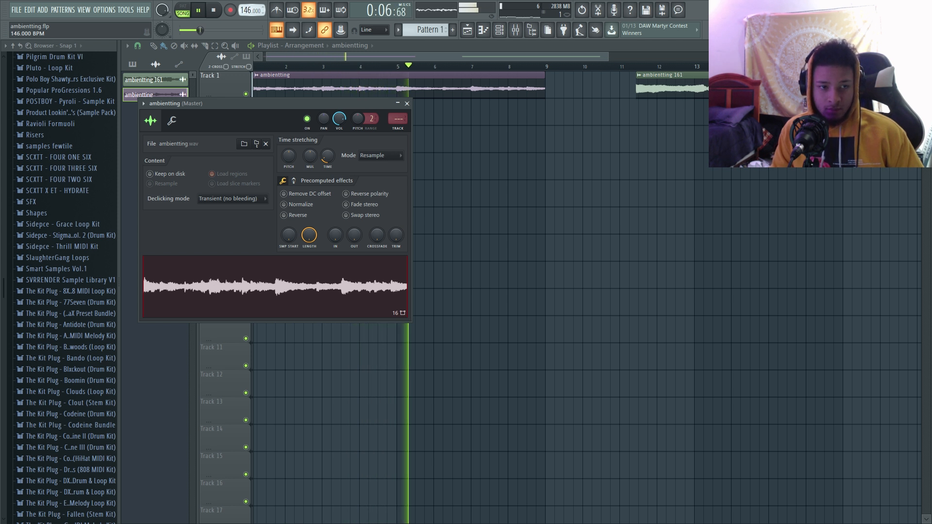
Move the ambientting 161 clip to bar 9, directly after the first clip, and adjust its time stretching
left_click_drag(657, 88, 566, 88)
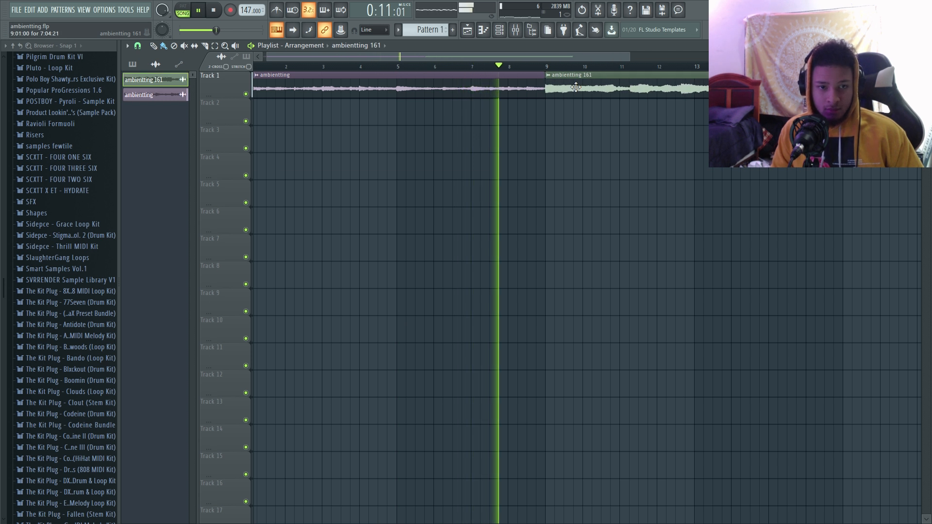
double_click(566, 88)
left_click_drag(404, 231, 404, 218)
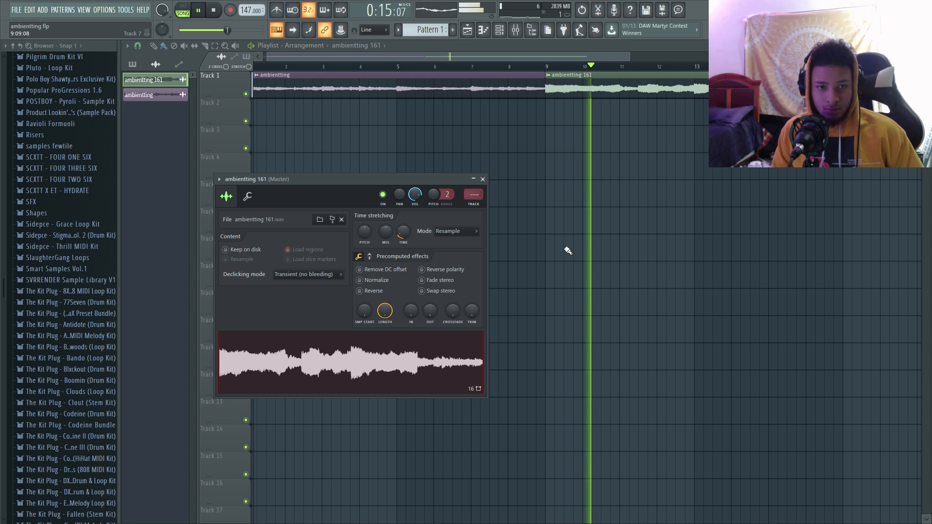
left_click(482, 179)
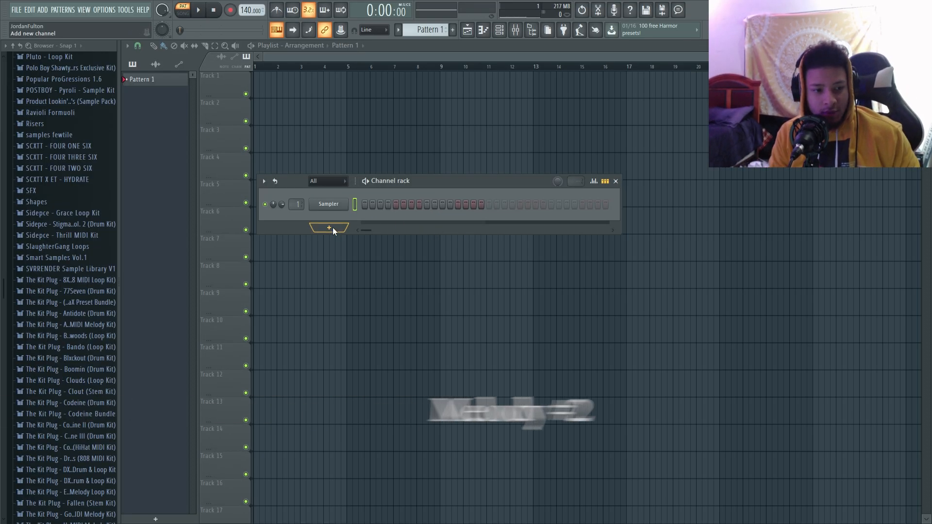
Add Omnisphere instrument channels to the new 140 BPM project for the second melody
left_click(332, 228)
left_click(344, 77)
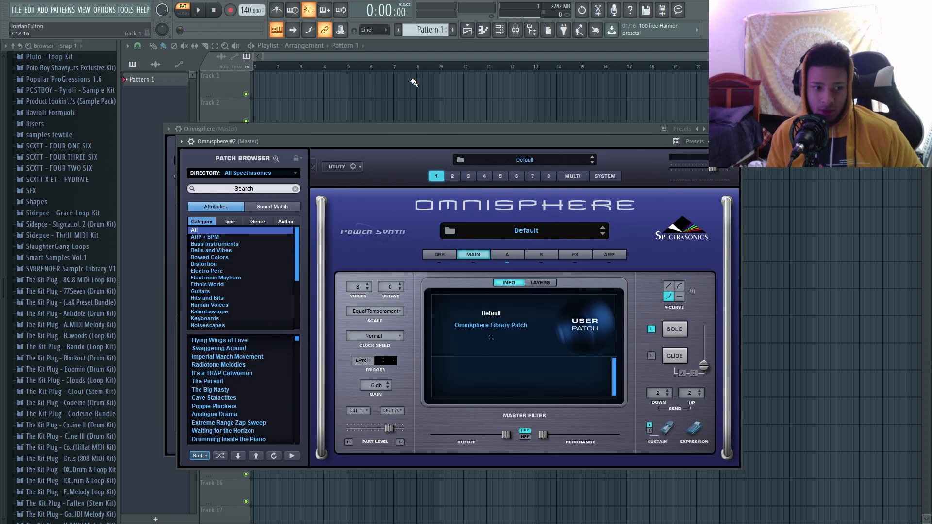
Stamp a scale of eight-bar notes starting on A4 (B4, C#5, D5, E5, F#5, G#5) in the Sampler channel's piano roll
left_click(279, 174)
left_click(78, 214)
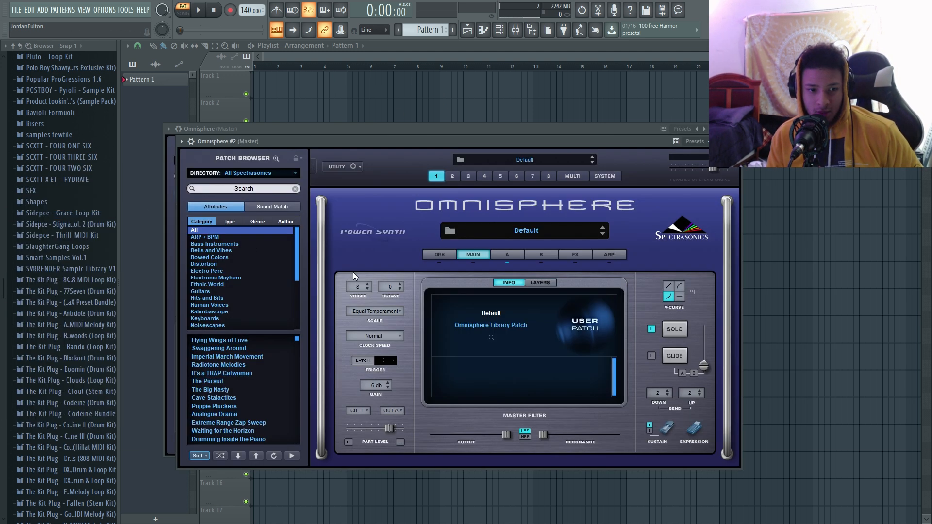
left_click(499, 30)
right_click(341, 203)
left_click(364, 204)
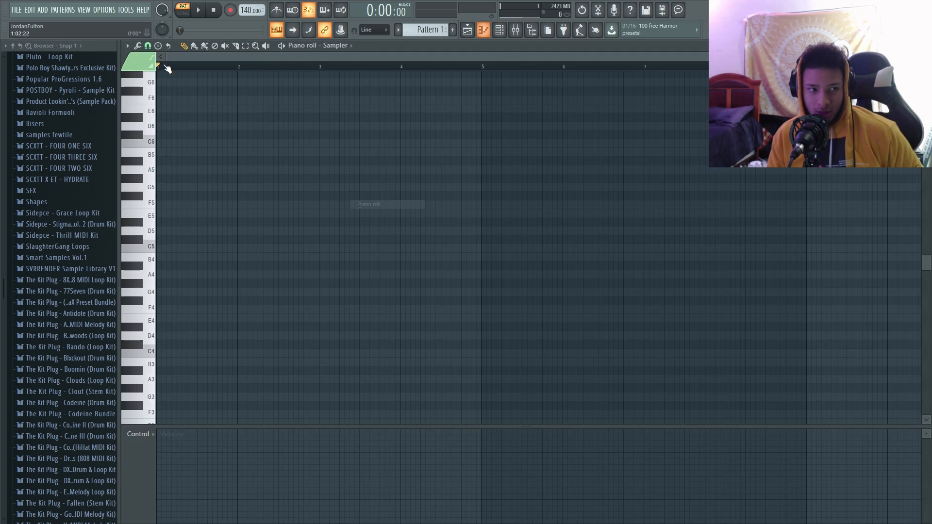
left_click(159, 45)
left_click(193, 179)
left_click(158, 46)
left_click(368, 197)
left_click_drag(227, 226, 808, 275)
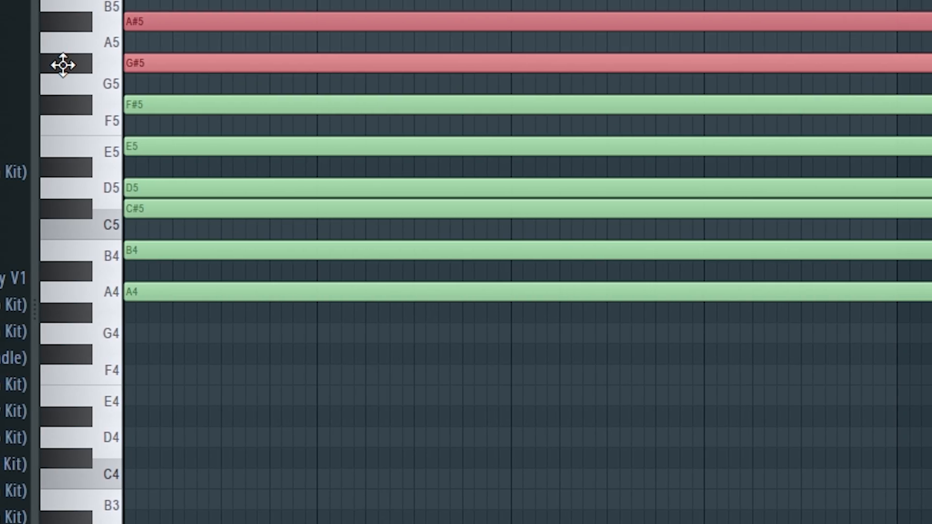
Duplicate the stamped scale notes into the other octaves so they form a guide across the whole keyboard
left_click_drag(63, 64, 63, 30)
scroll(527, 262, "up", 4)
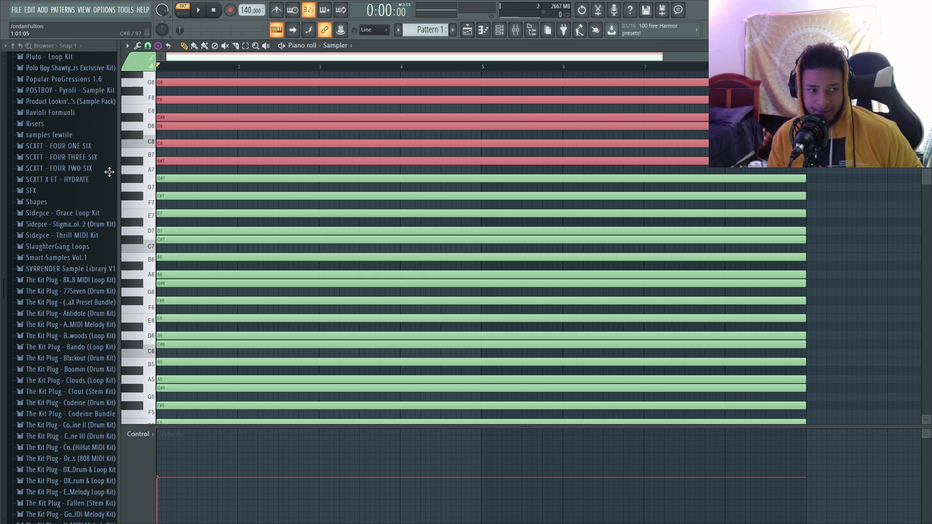
scroll(368, 310, "down", 8)
left_click_drag(368, 310, 127, 279)
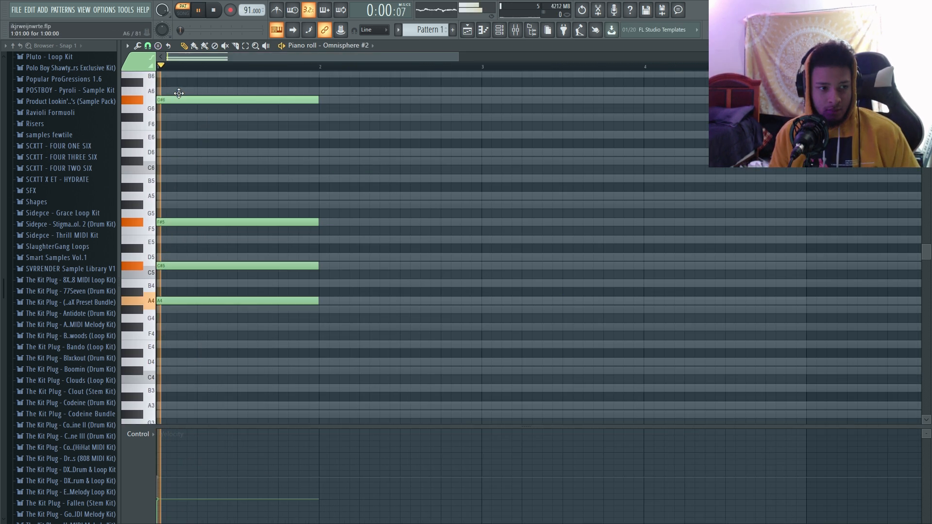
Raise the top note of the bar 1 chord in the Omnisphere #2 pattern to A6 and add a one-bar C#6 note
left_click_drag(179, 93, 172, 90)
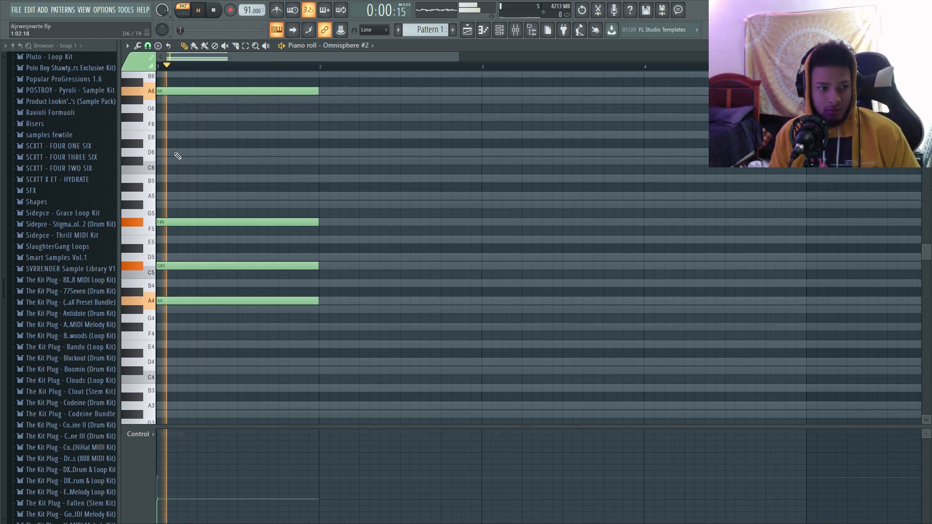
key("space")
left_click(157, 152)
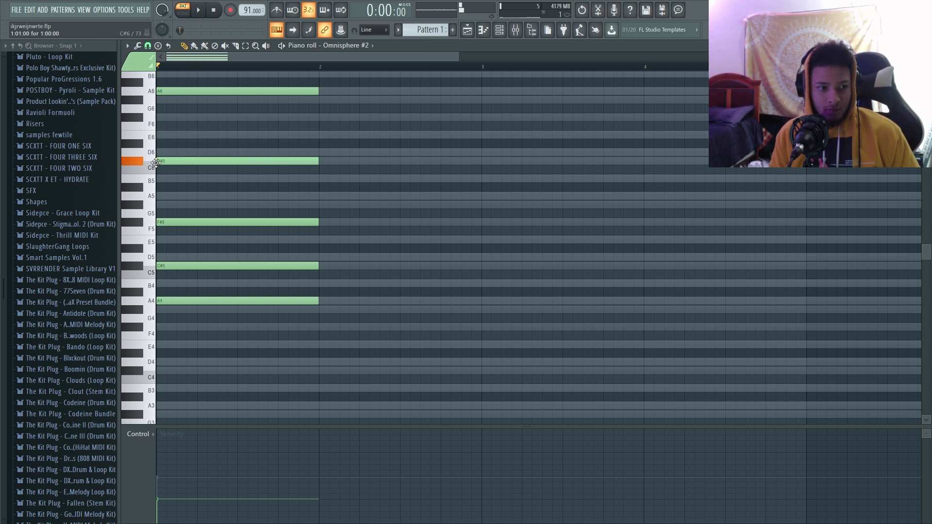
Revoice the bar 2 chord as F#4, B4, D5, B5 and F#6, and add a high top note to the bar 3 chord
left_click_drag(339, 161, 339, 178)
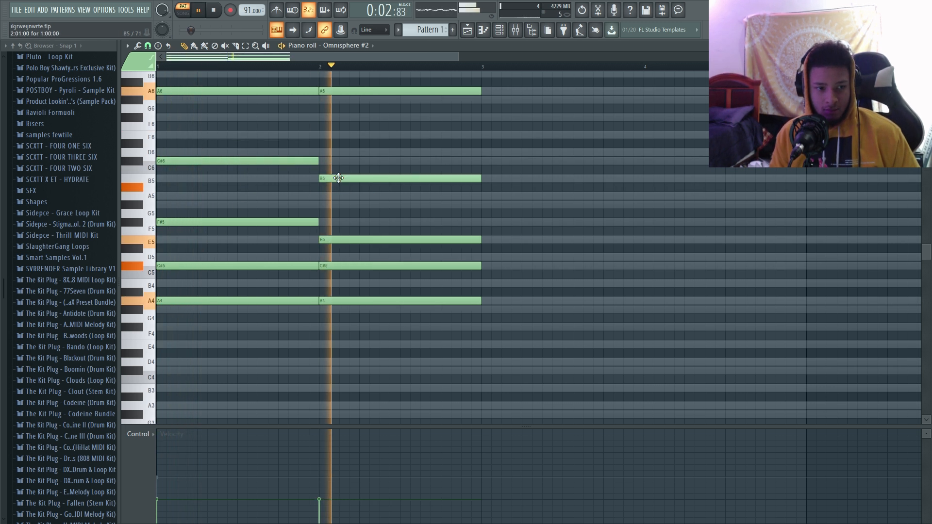
key("space")
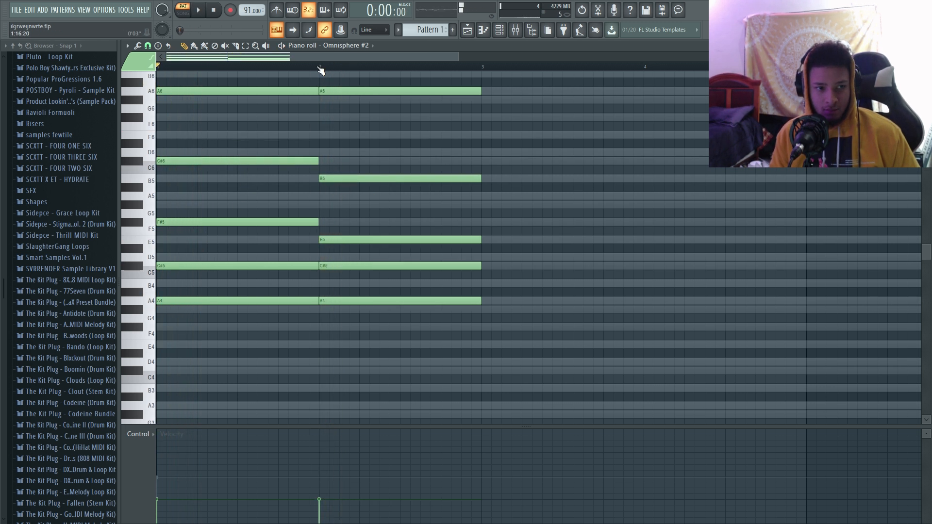
key("space")
left_click_drag(316, 58, 317, 60)
left_click(317, 61)
key("space")
left_click_drag(338, 266, 337, 311)
mouse_move(343, 241)
left_mouse_down()
mouse_move(341, 271)
mouse_move(341, 256)
left_mouse_up()
key("space")
left_click_drag(354, 92, 353, 117)
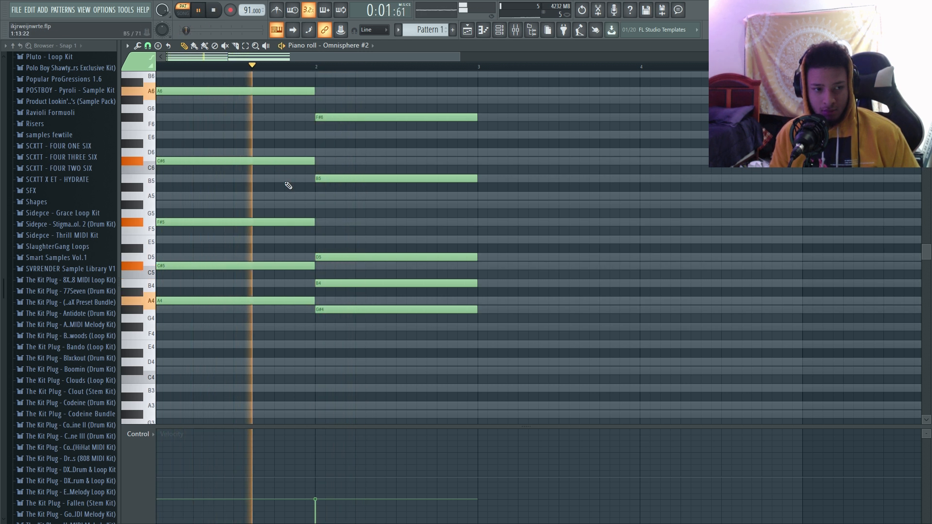
left_click_drag(332, 306, 332, 324)
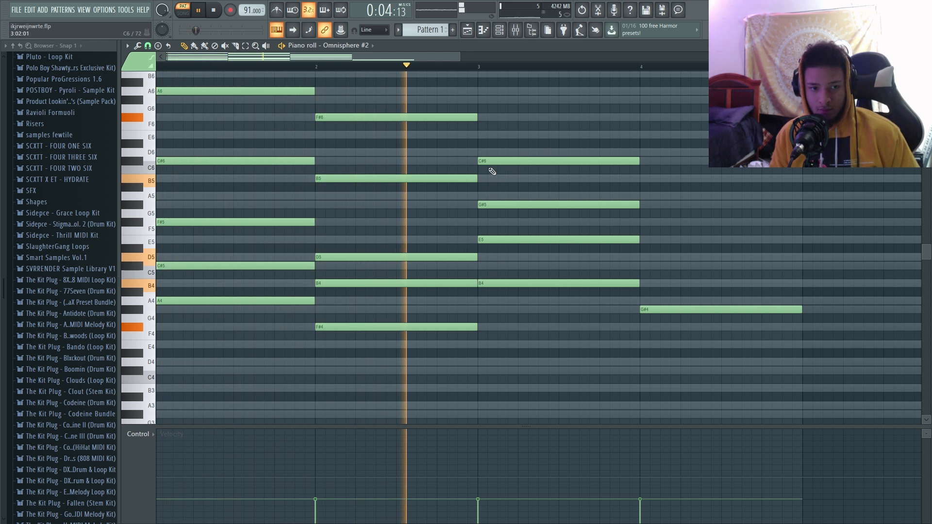
left_click(485, 100)
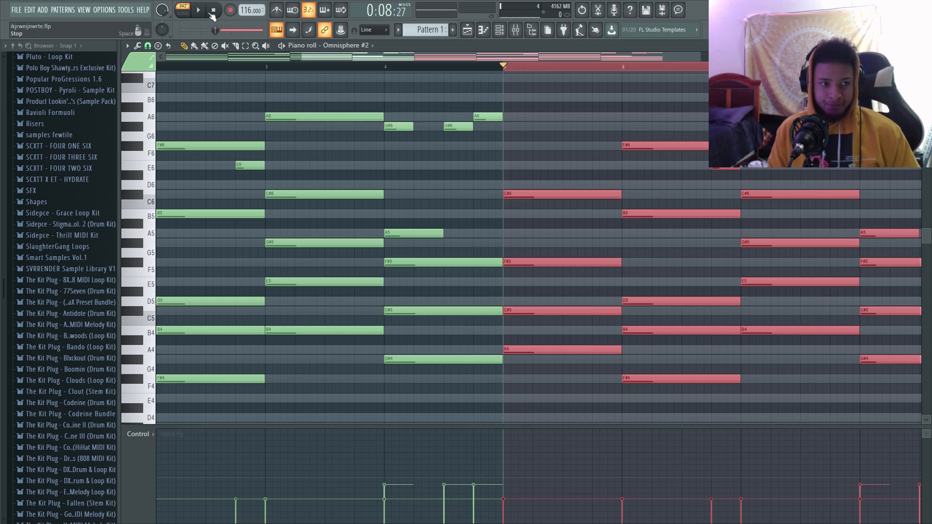
Transpose the Omnisphere #2 chords and the Sampler's scale guide notes down one semitone
left_click(214, 12)
key("shift+Down")
key("space")
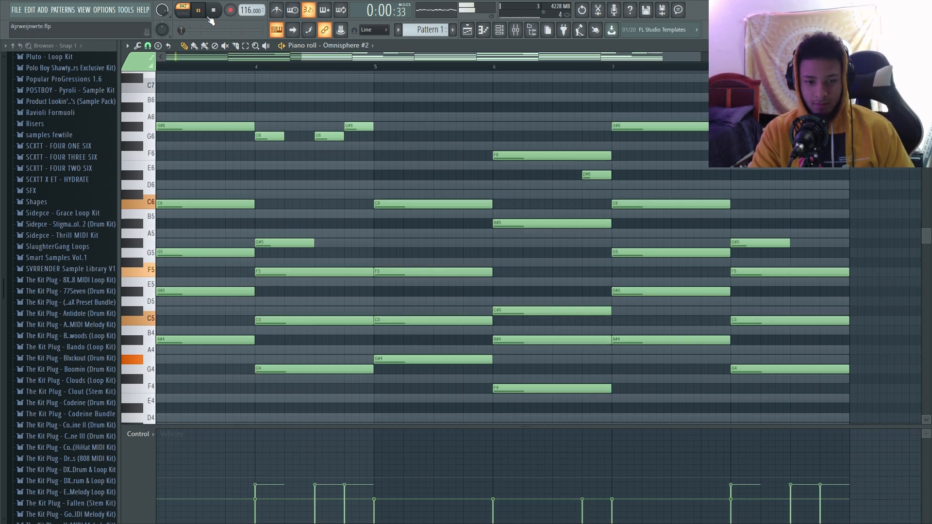
left_click_drag(301, 42, 167, 107)
key("space")
scroll(212, 162, "down", 2)
scroll(241, 147, "up", 2)
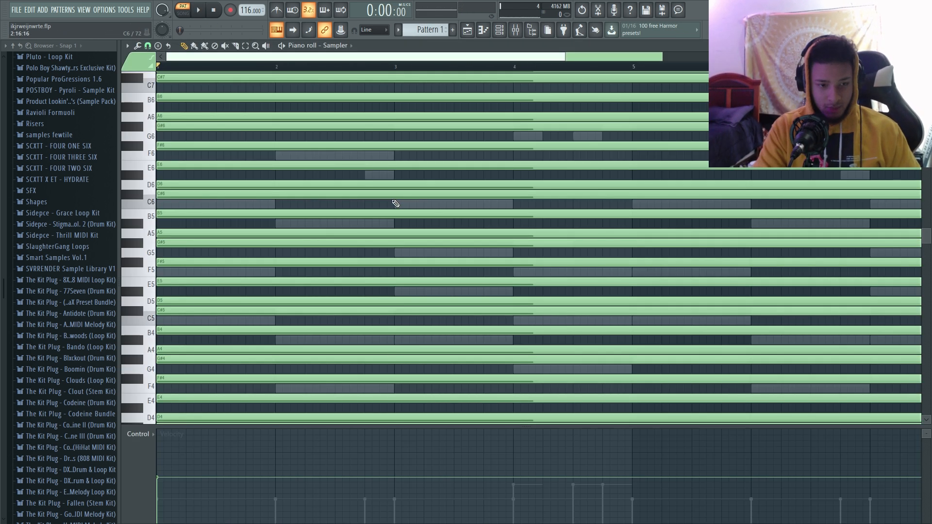
key("shift+Down")
key("F7")
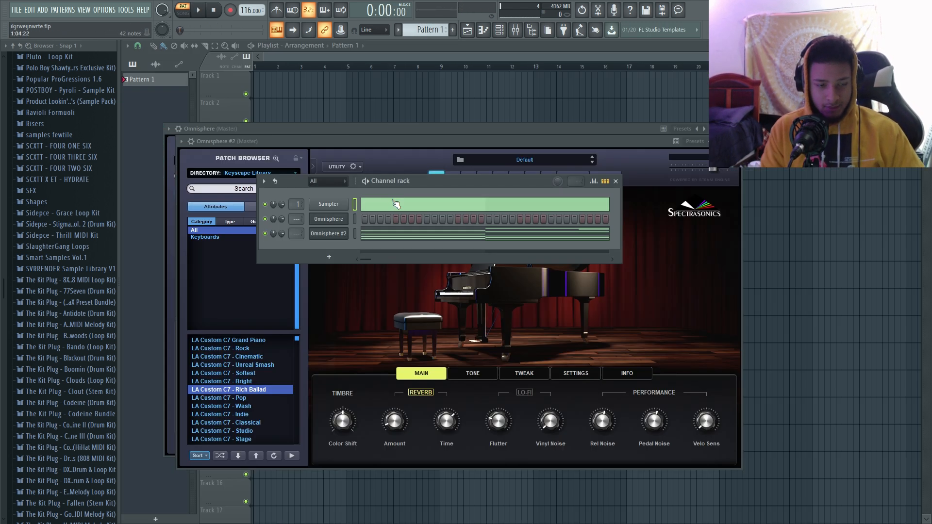
Add short F6, G6 and D#6 melody notes in the second half of bar 1 of Omnisphere #2, and shorten the C6 note before them
left_click(362, 233)
scroll(258, 232, "down", 4)
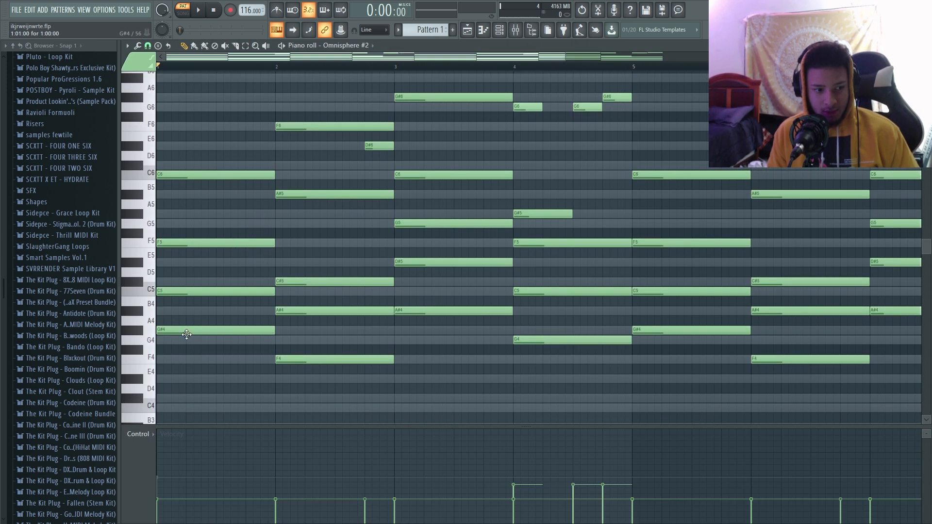
scroll(201, 281, "up", 3)
key("space")
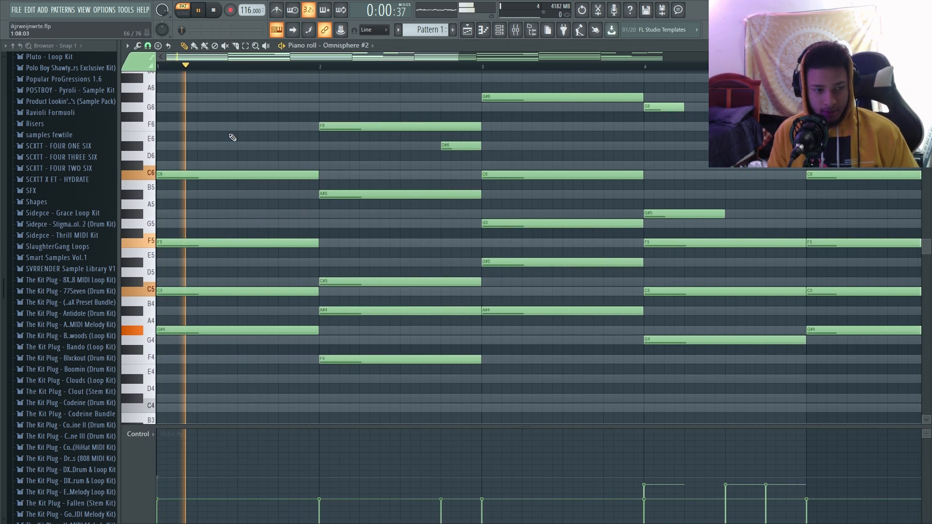
left_click(158, 106)
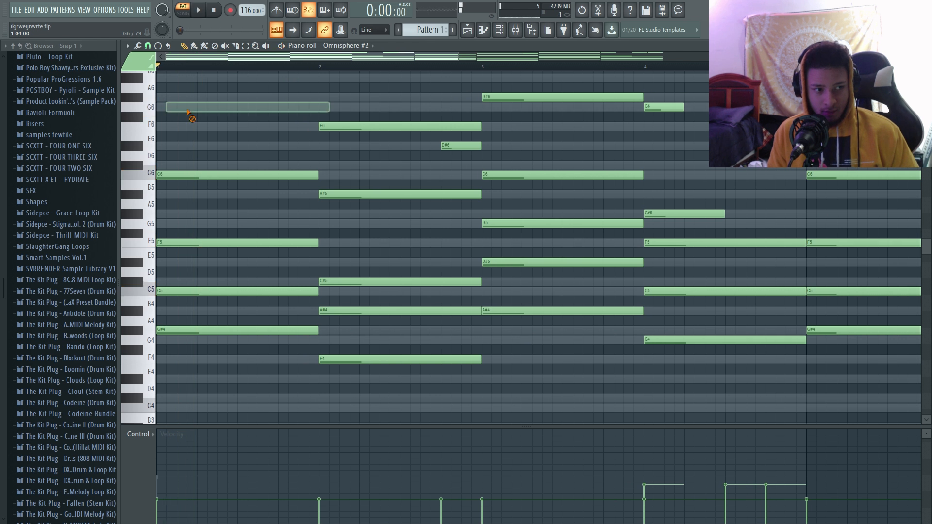
left_click(202, 108)
scroll(209, 126, "up", 2)
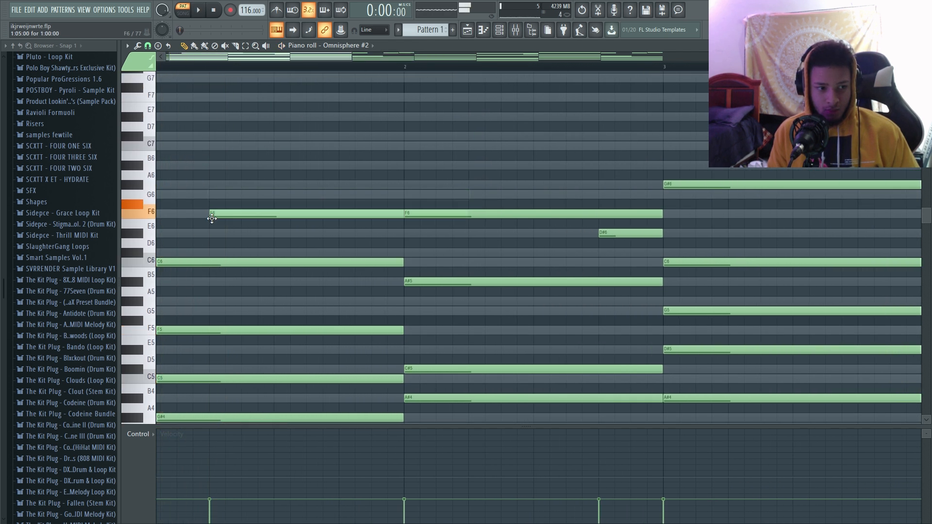
right_click(398, 264)
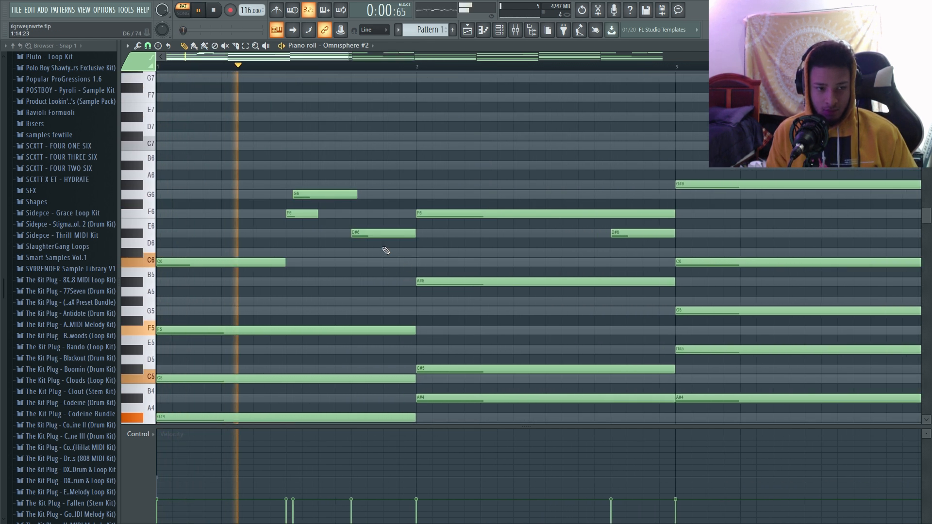
Replace the sustained G#6 note in bar 3 with the short F6, G6 and D#6 melody phrase
left_click(551, 264)
right_click(557, 263)
scroll(606, 262, "down", 2)
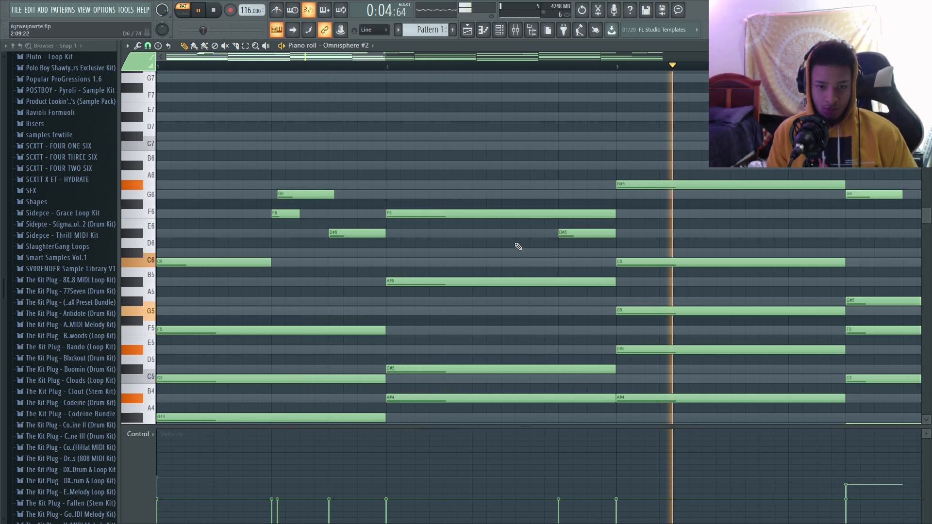
right_click(621, 187)
key("space")
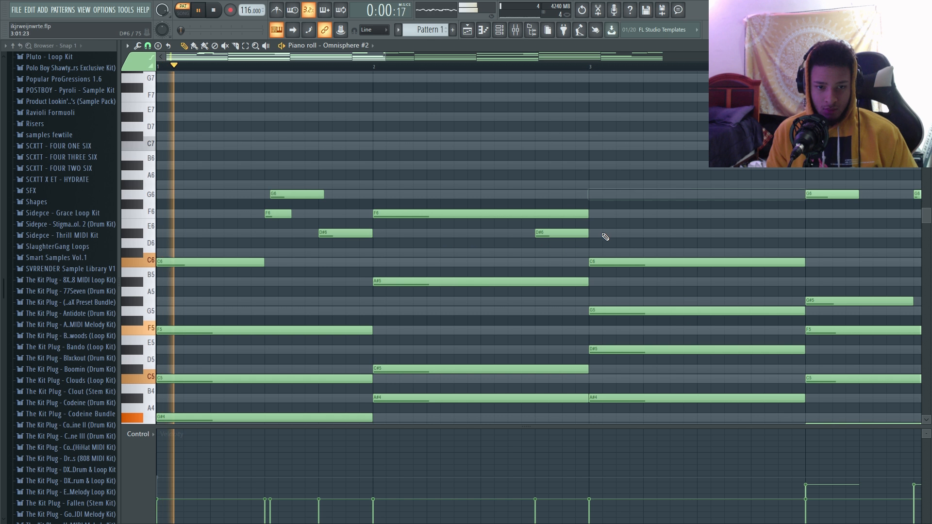
scroll(474, 257, "down", 2)
scroll(510, 267, "down", 4)
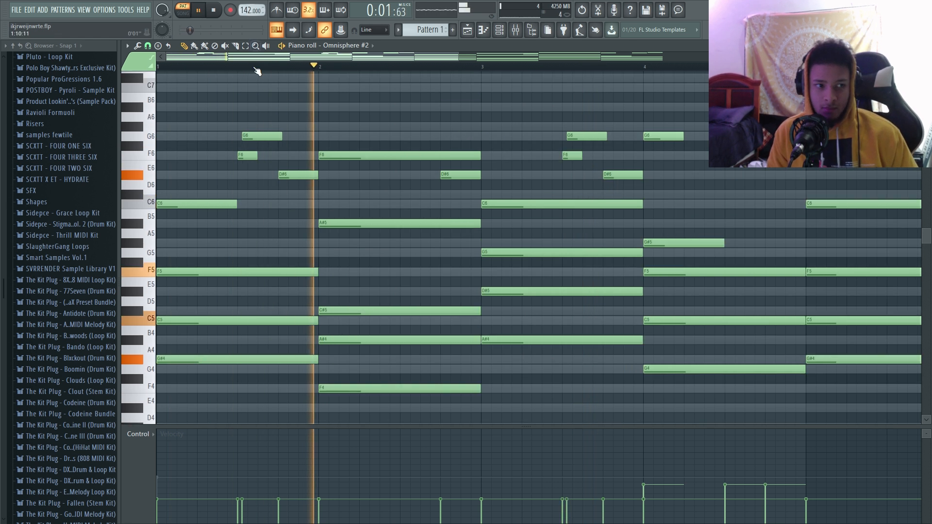
Swap the sustained C6 in the bar 3 chord for A#5 and turn C6 into a short melody note
left_click(467, 194)
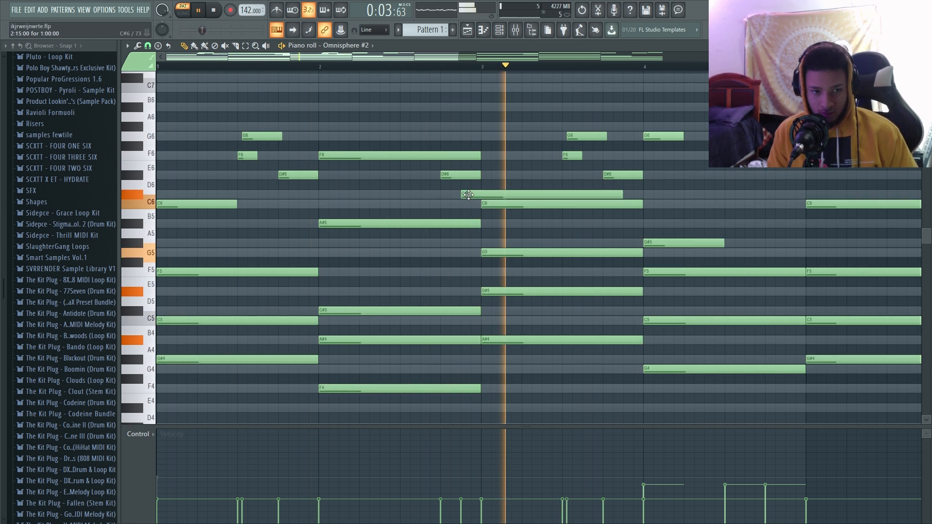
key("space")
key("space")
left_click_drag(477, 200, 504, 191)
key("space")
key("space")
key("space")
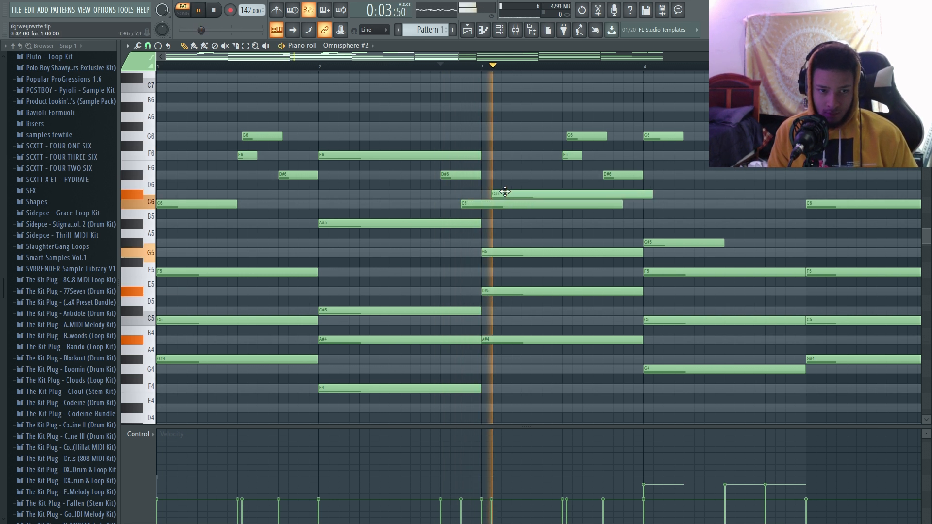
key("space")
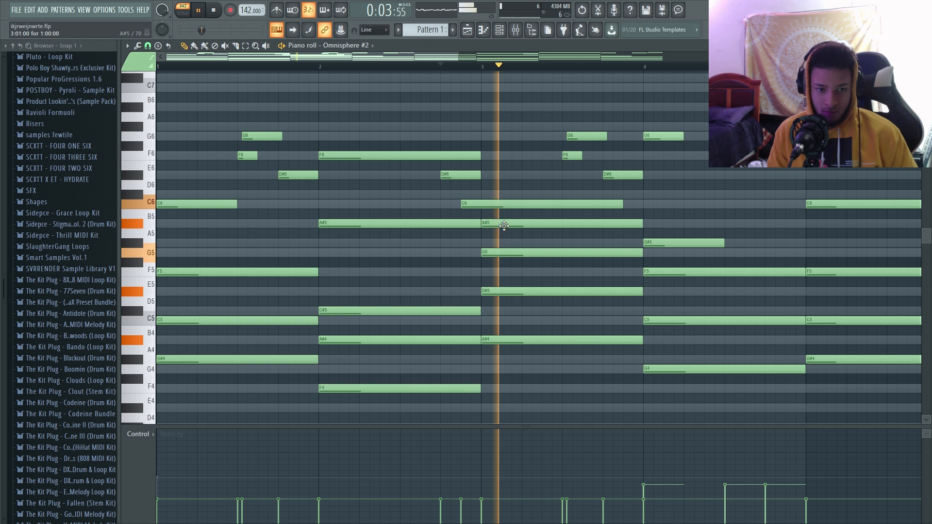
key("space")
left_click_drag(619, 204, 470, 205)
key("space")
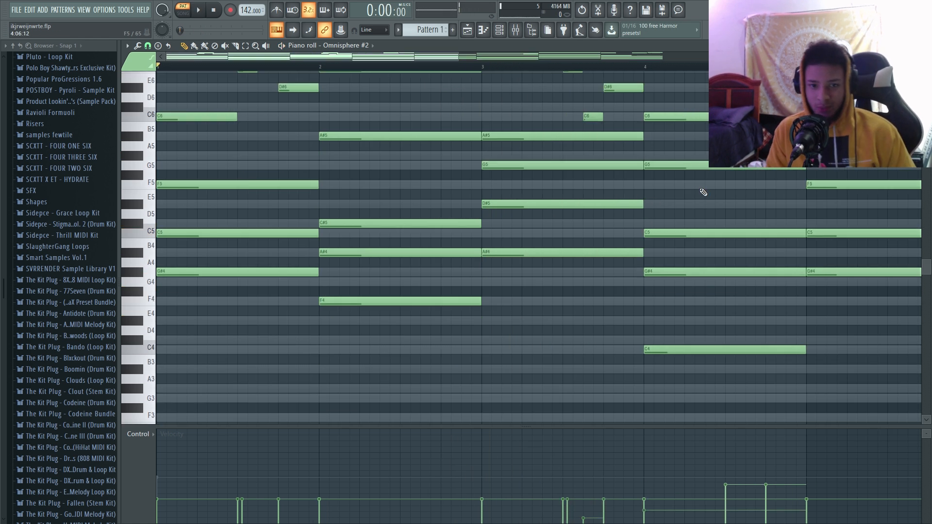
Revoice bars 1 and 2 as G4-B4-E5-G5 and D4-G4-B4-G5, with the whole pattern transposed down one semitone
scroll(678, 207, "up", 5)
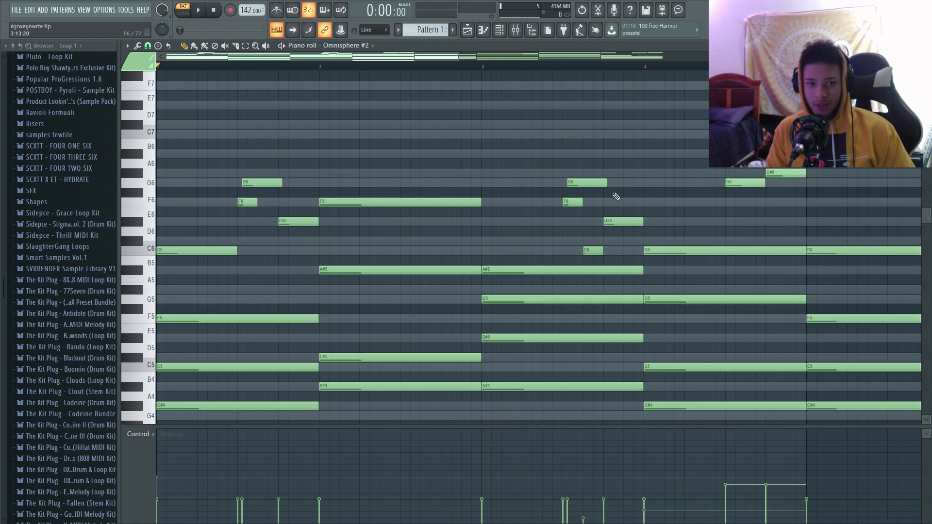
left_click_drag(729, 150, 566, 255)
left_click_drag(286, 172, 262, 234)
left_click_drag(811, 175, 566, 243)
scroll(381, 222, "down", 5)
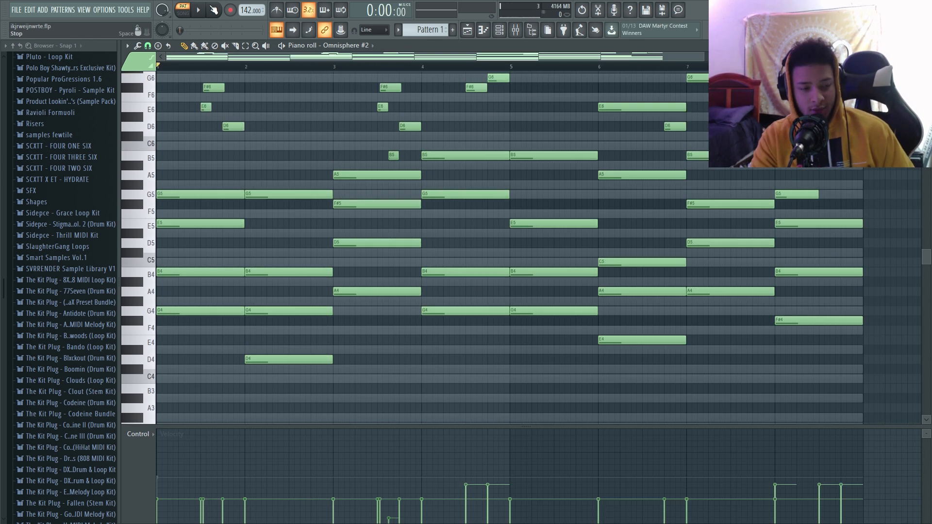
key("space")
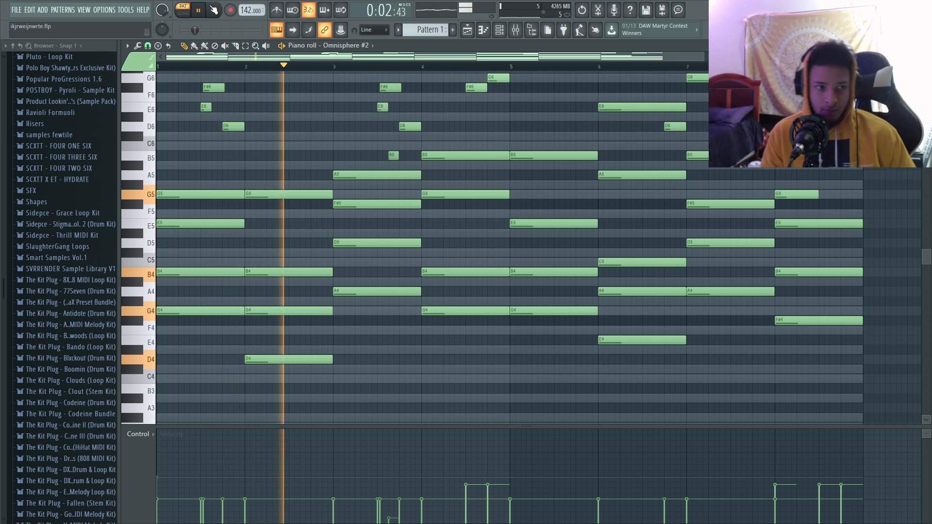
Raise the project tempo to 160 BPM and audition the pattern
left_click(213, 10)
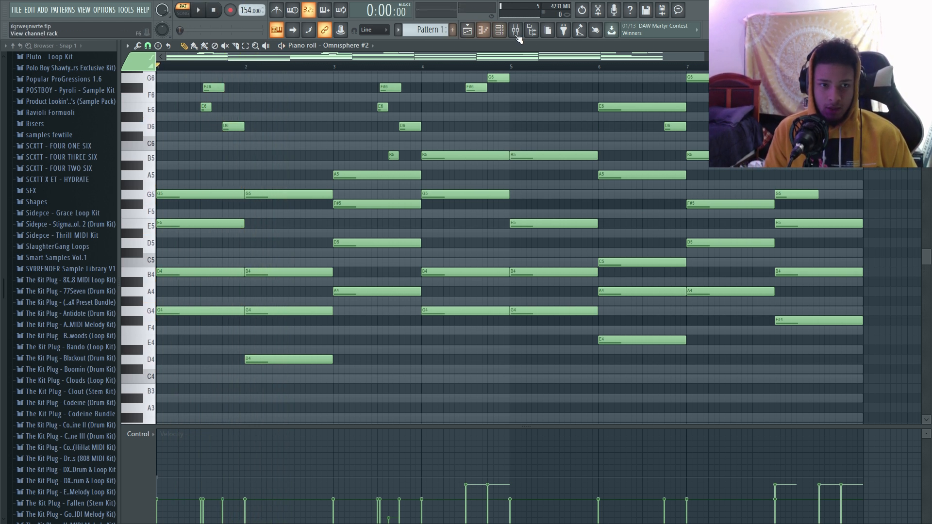
left_click(482, 30)
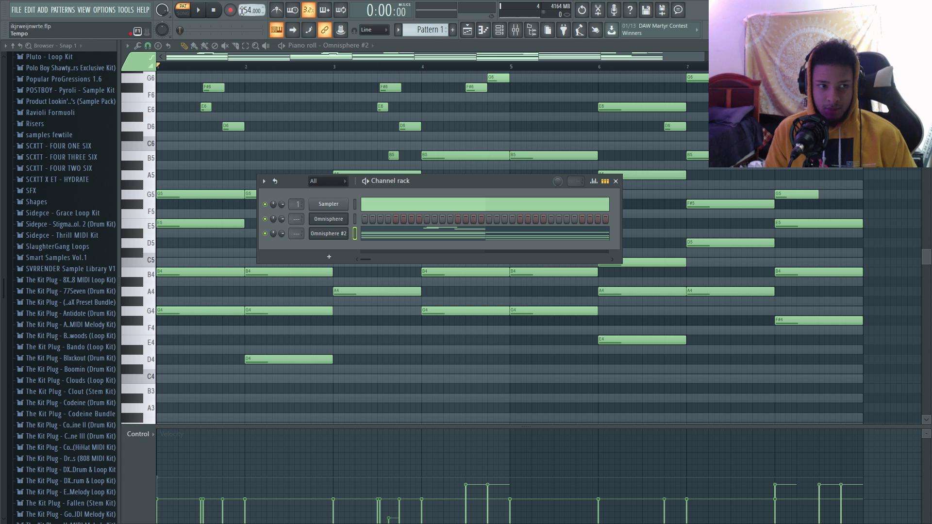
left_click_drag(246, 11, 246, 7)
key("space")
key("space")
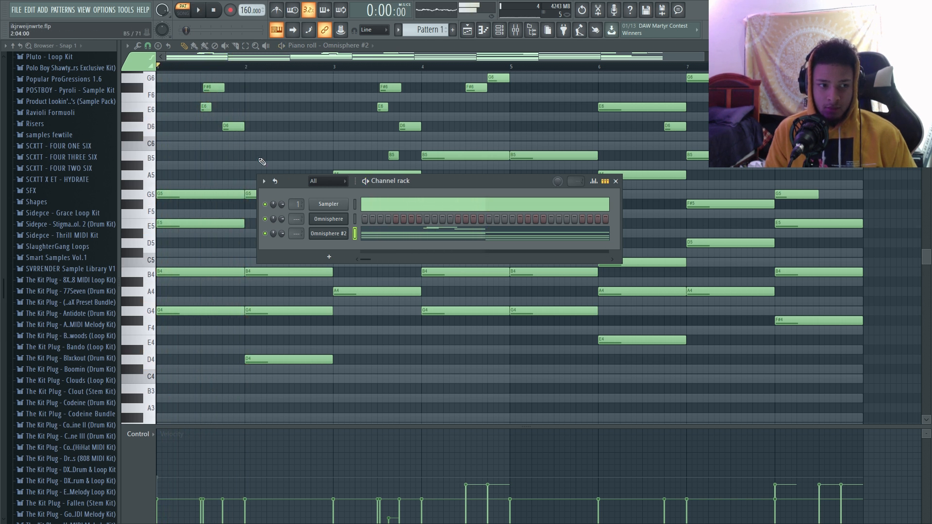
Adjust the notes in bar 1 of the Omnisphere #2 pattern while checking the melody in playback
key("space")
scroll(202, 147, "up", 2)
right_click(227, 154)
key("space")
key("space")
scroll(216, 123, "up", 1)
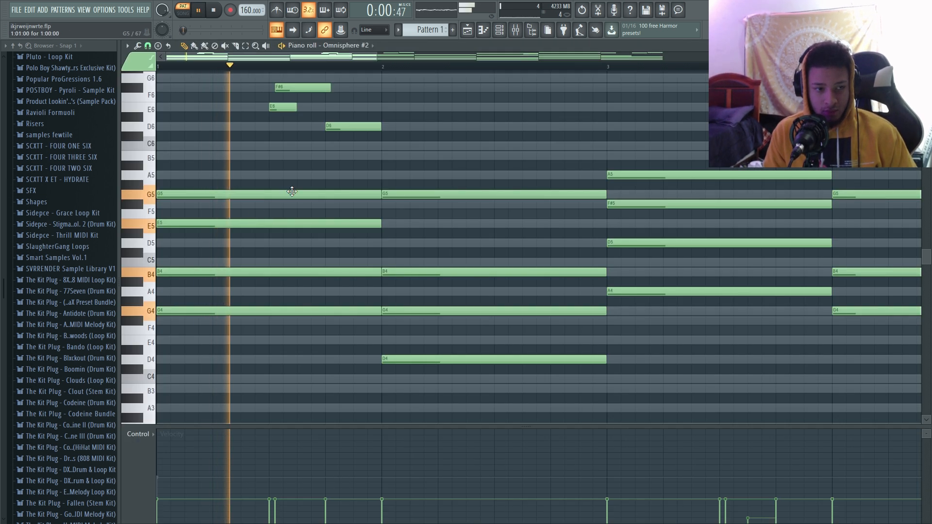
scroll(299, 180, "up", 3)
left_click_drag(299, 181, 310, 204)
key("space")
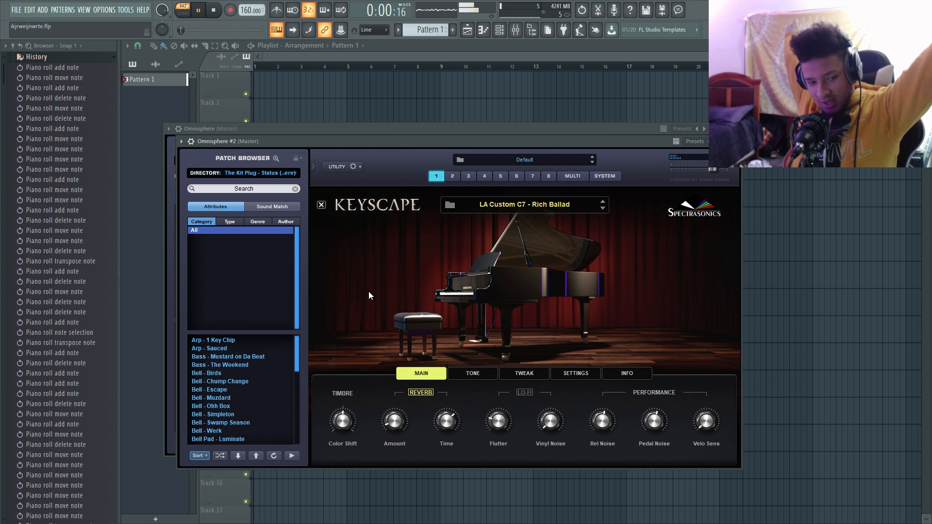
Audition the Bell - Birds and Bell - Chump Change patches on the Omnisphere #2 melody
left_click(224, 373)
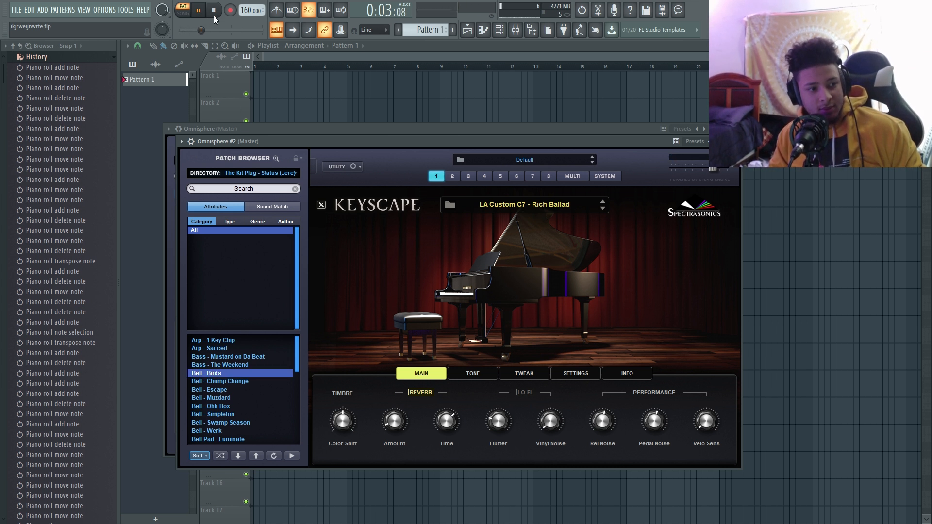
left_click(227, 380)
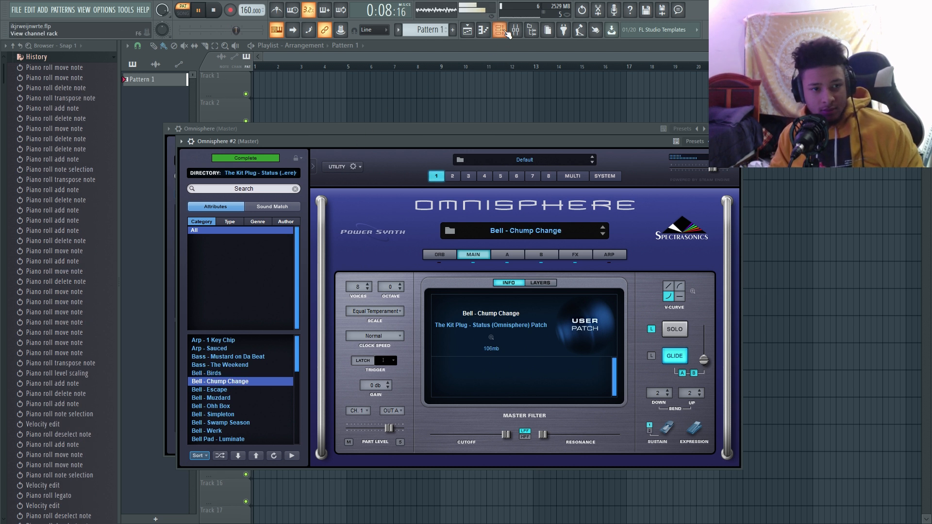
Paste the Omnisphere #2 notes into the Omnisphere channel and load its Bell - Ohh Box patch from The Kit Plug - Status
key("F6")
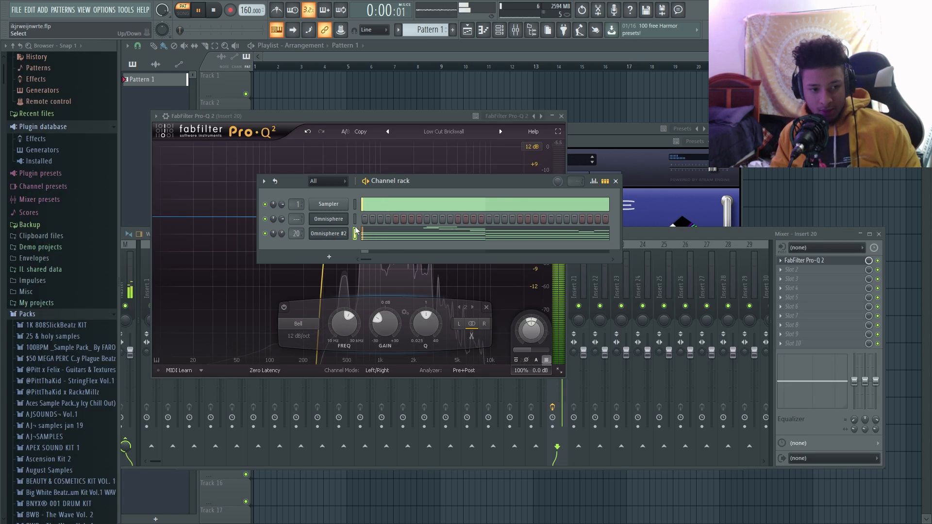
left_click(354, 220)
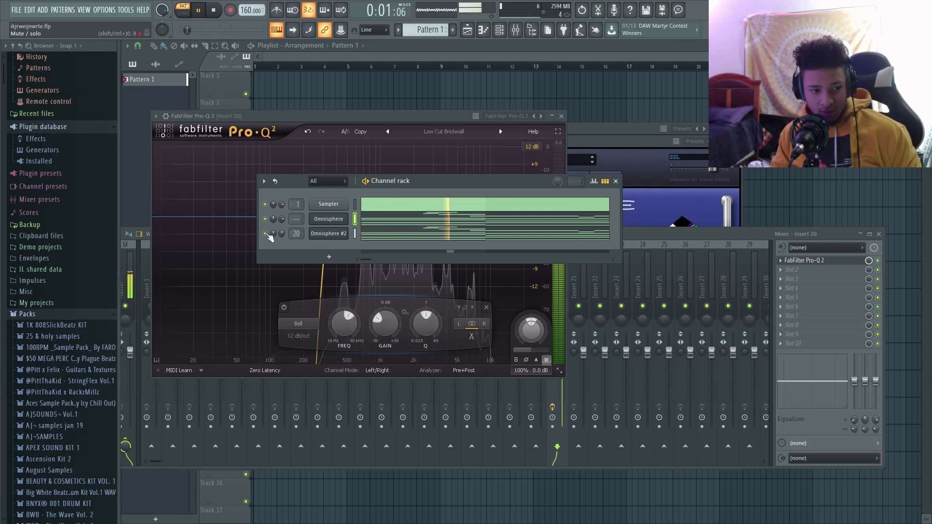
left_click(335, 220)
left_click(239, 160)
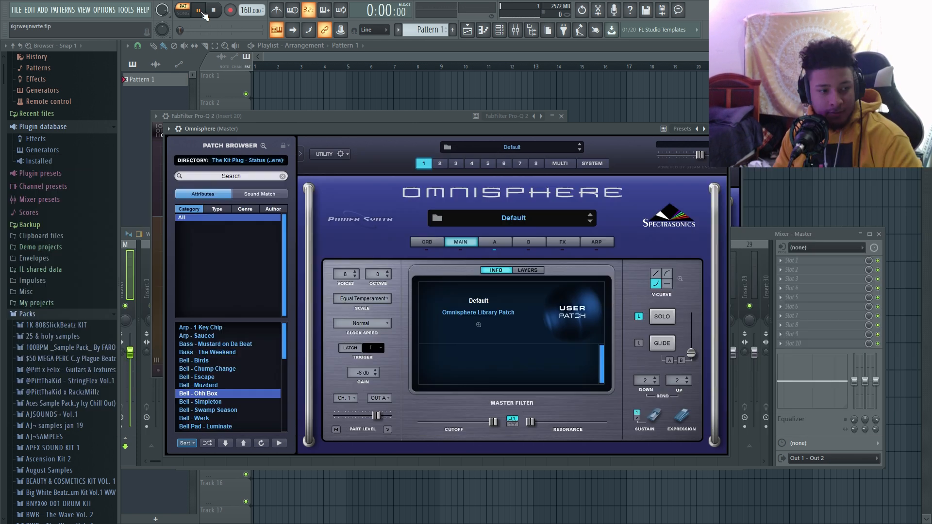
key("space")
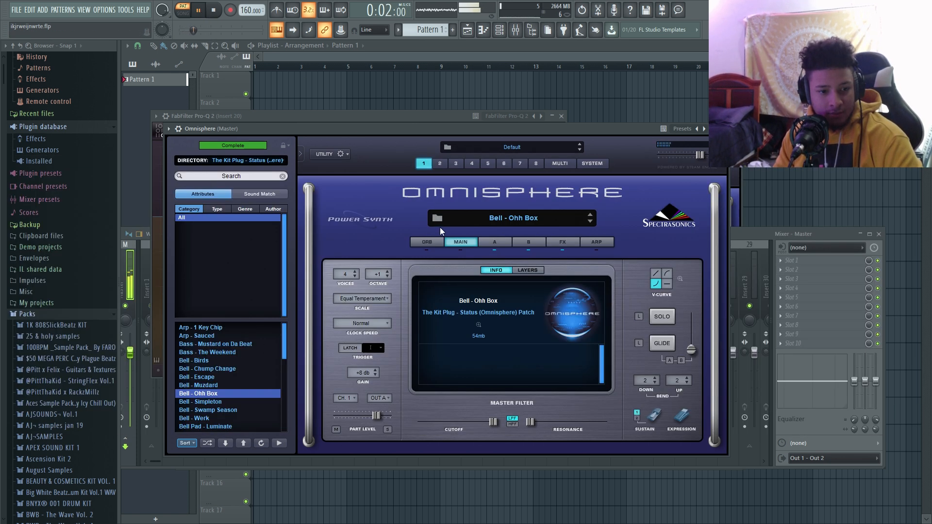
Remove the short high melody notes from the Omnisphere pattern, keeping the sustained chords
key("F6")
left_click(429, 229)
left_click_drag(191, 124, 220, 229)
scroll(184, 218, "up", 3)
key("alt+m")
key("space")
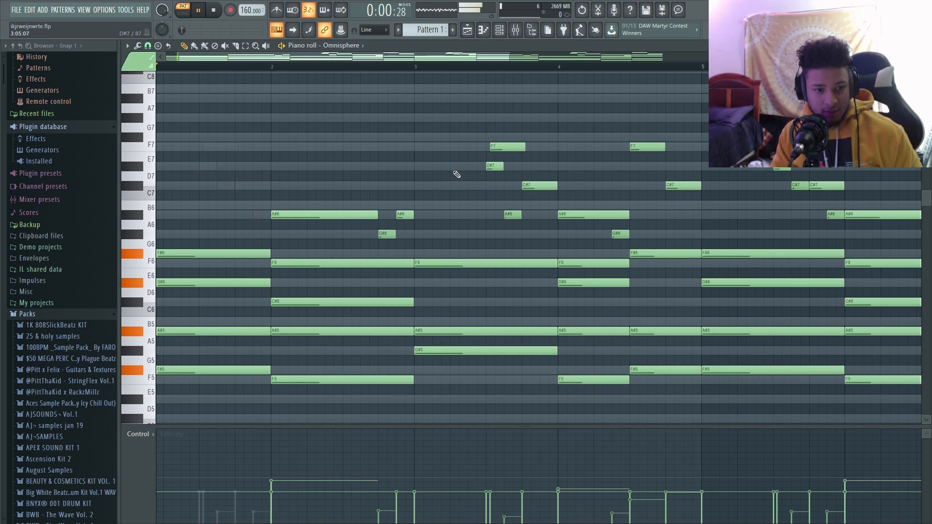
left_click_drag(404, 203, 394, 229)
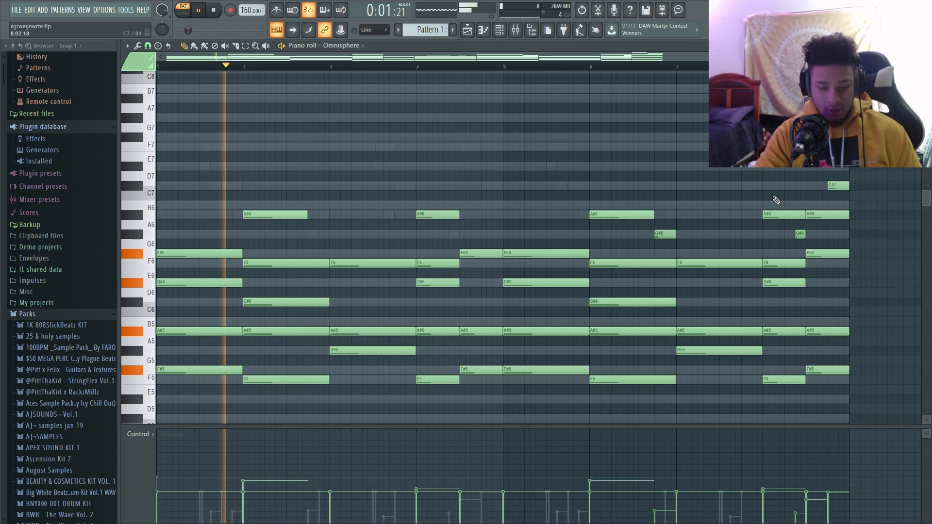
Transpose the Omnisphere notes down one octave and clean up the remaining short notes around bar 8
key("ctrl+Down")
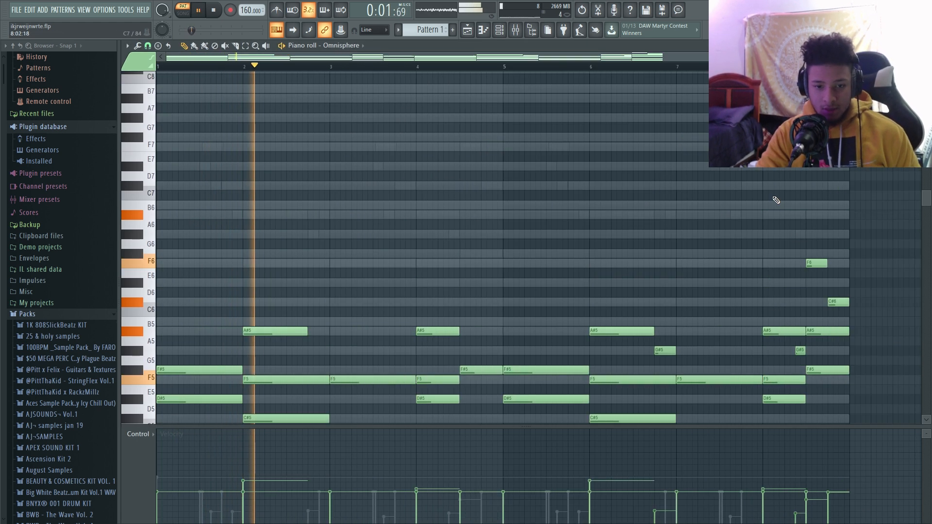
scroll(758, 229, "down", 3)
scroll(757, 229, "down", 1)
right_click(798, 205)
left_click_drag(758, 148, 864, 187)
key("ctrl+z")
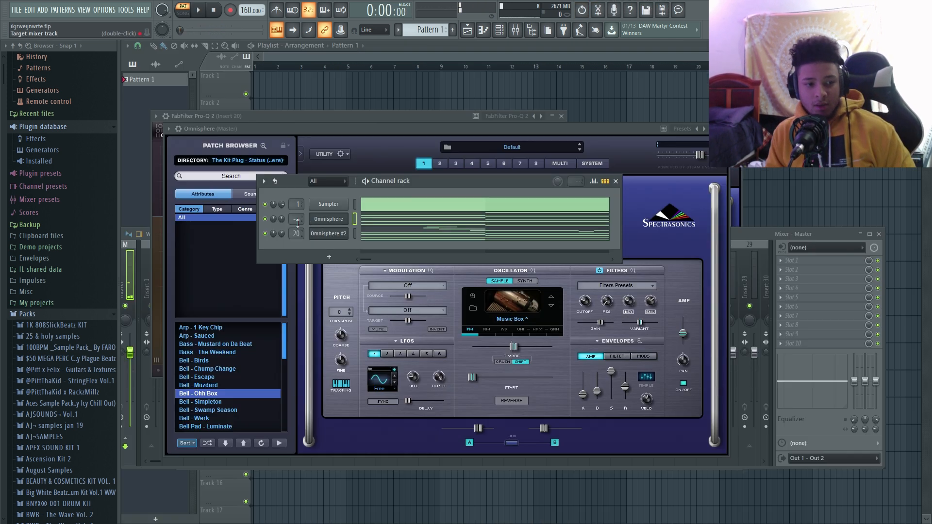
Clone the Omnisphere #2 channel
right_click(345, 224)
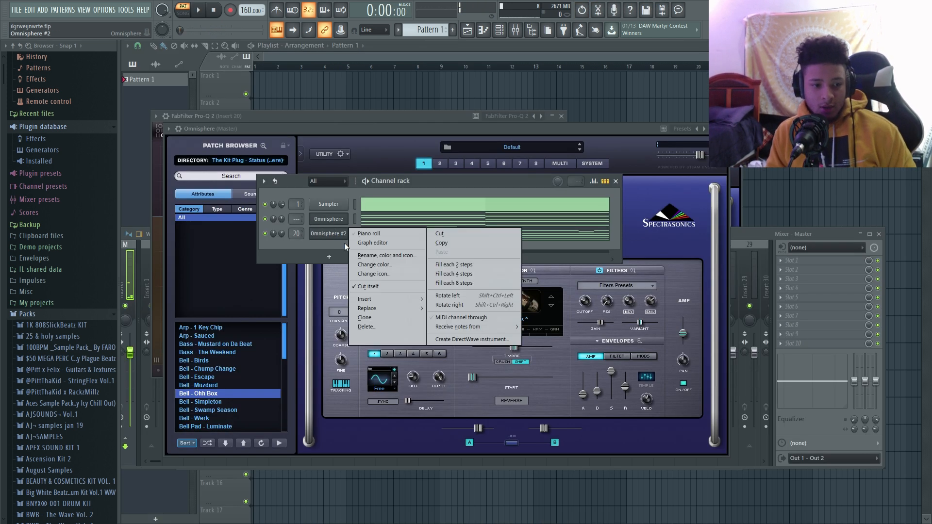
left_click(374, 317)
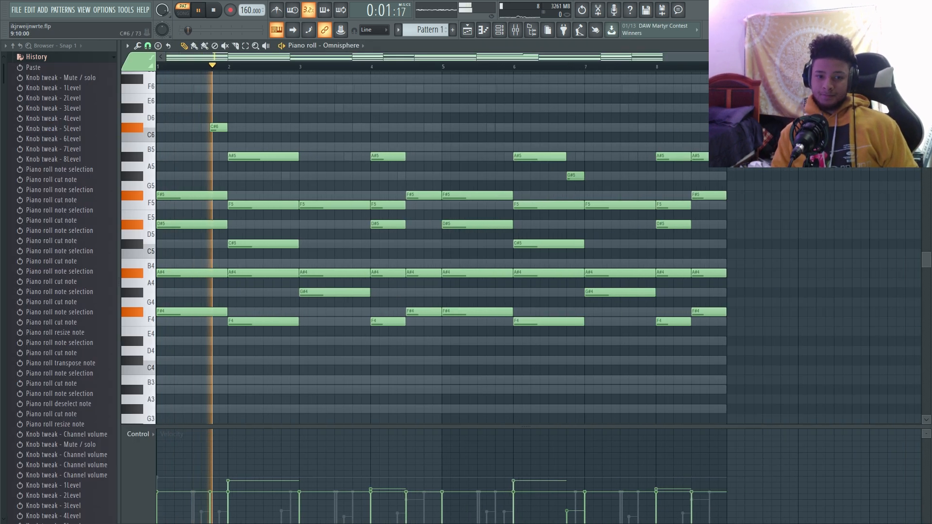
Delete bars 5 to 8 of the Omnisphere pattern and duplicate the first four bars in their place
left_click_drag(780, 114, 469, 352)
key("Delete")
key("ctrl+b")
key("ctrl+a")
key("ctrl+d")
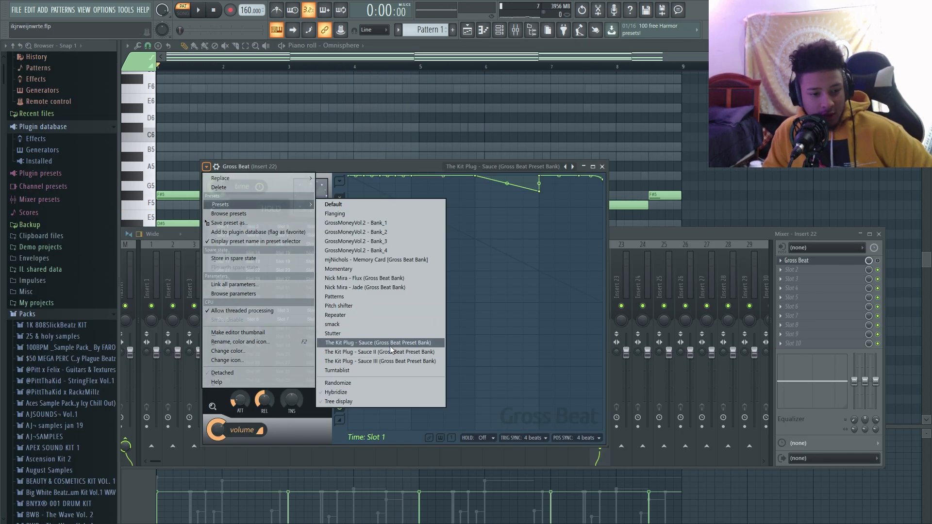
Load The Kit Plug - Sauce bank in Gross Beat on Insert 22 and audition Time Slot 2 with the effect enabled
left_click(397, 342)
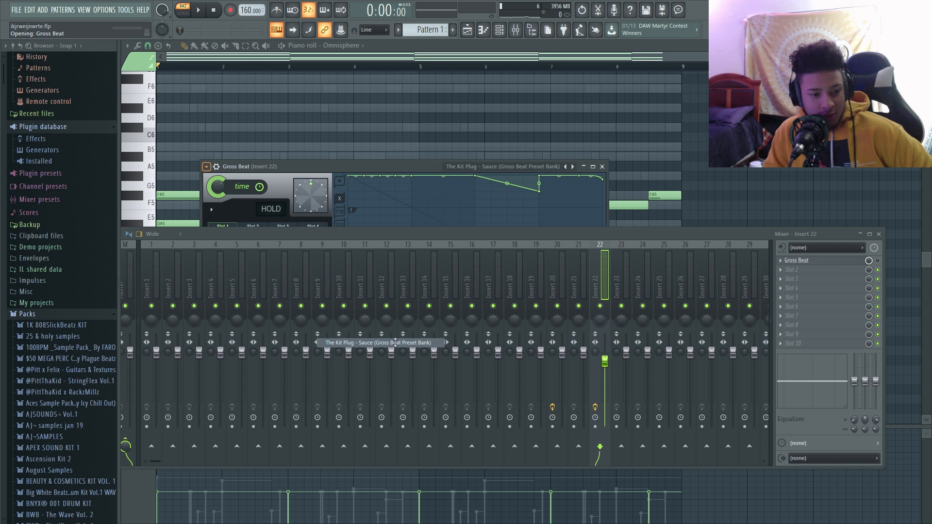
left_click(196, 11)
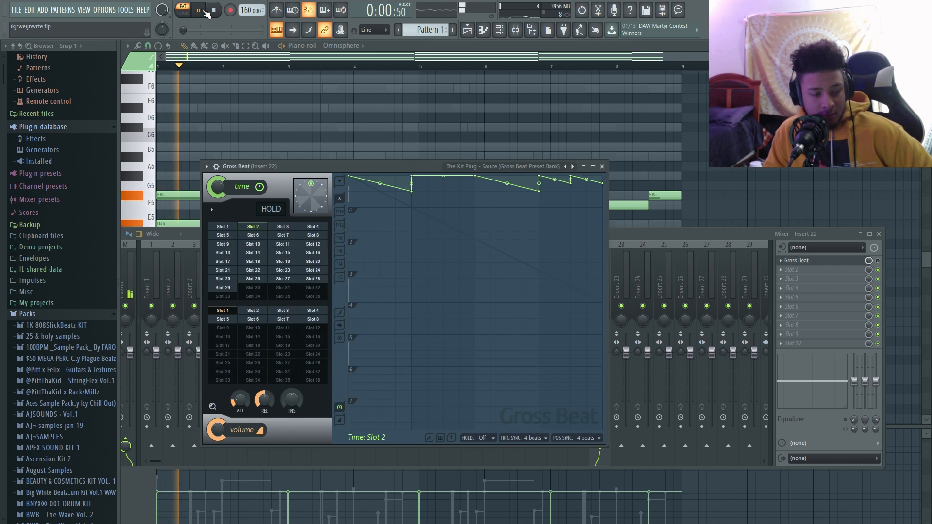
left_click(214, 15)
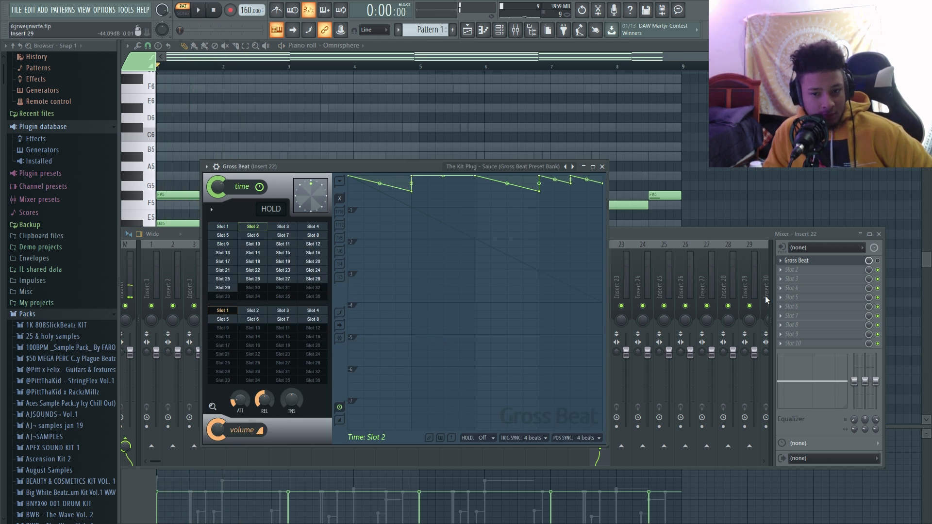
left_click(878, 261)
left_click(198, 10)
left_click(388, 166)
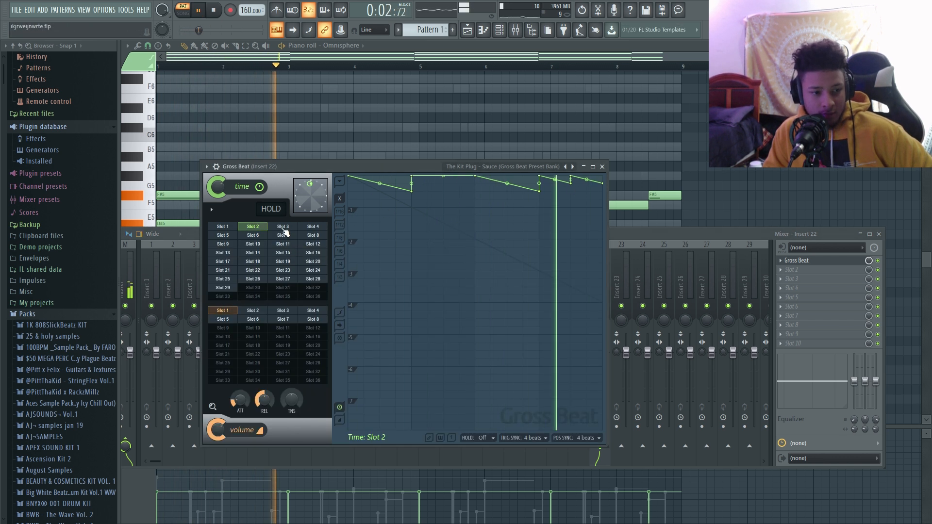
Replace the Omnisphere channel's bell sound with the Key - Loste patch
key("F6")
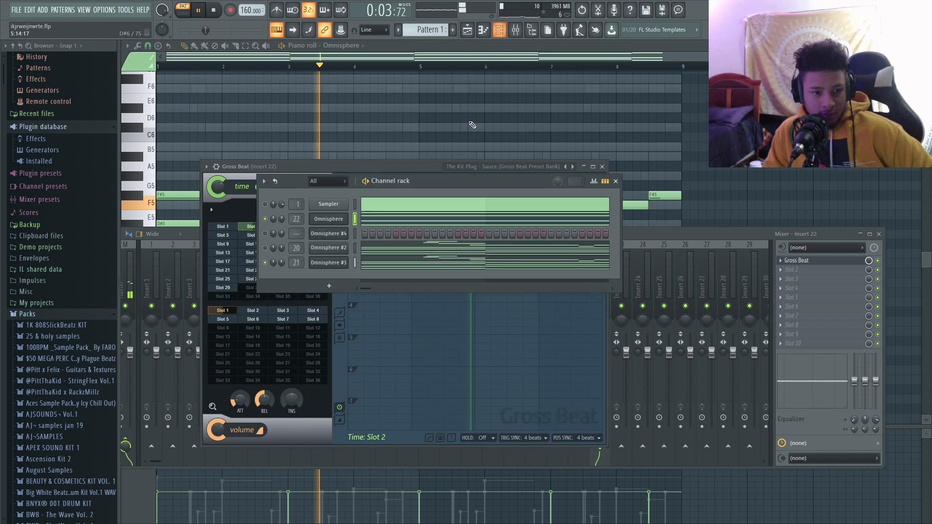
left_click(324, 220)
left_click(217, 353)
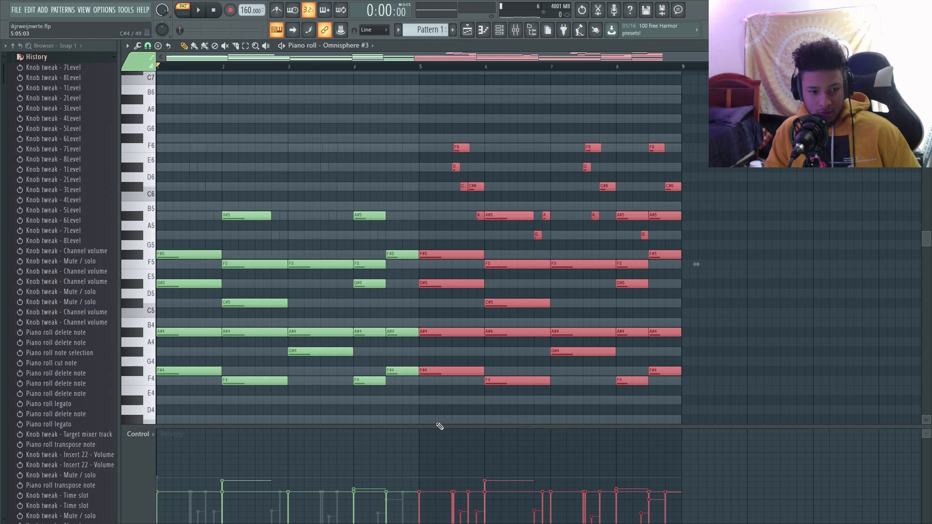
Balance the channel volumes of Omnisphere, Omnisphere #2 and Omnisphere #3, with Omnisphere #2 unmuted
key("F7")
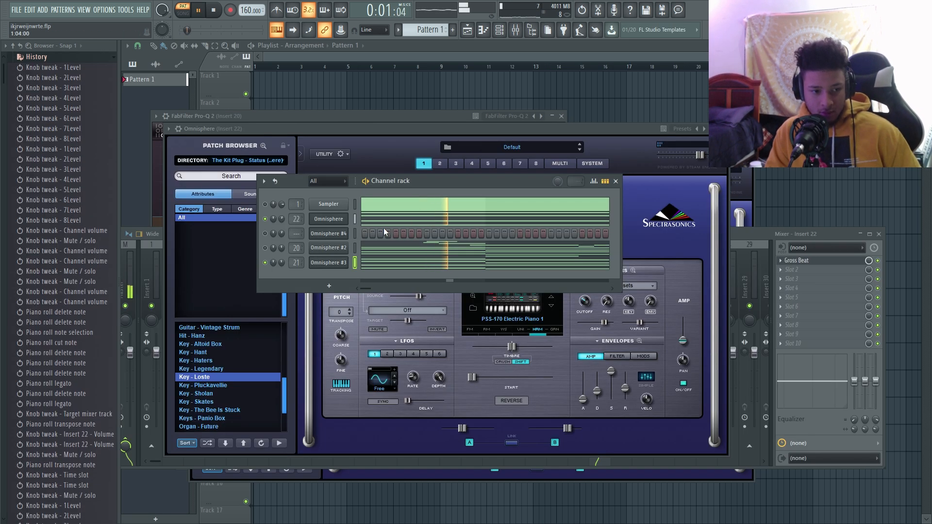
left_click_drag(281, 263, 281, 272)
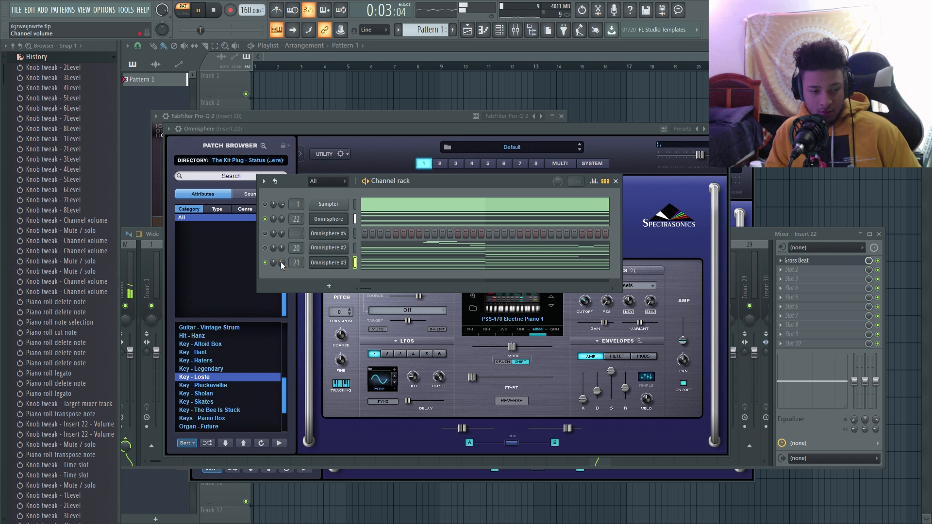
left_click_drag(281, 220, 281, 224)
left_click(265, 248)
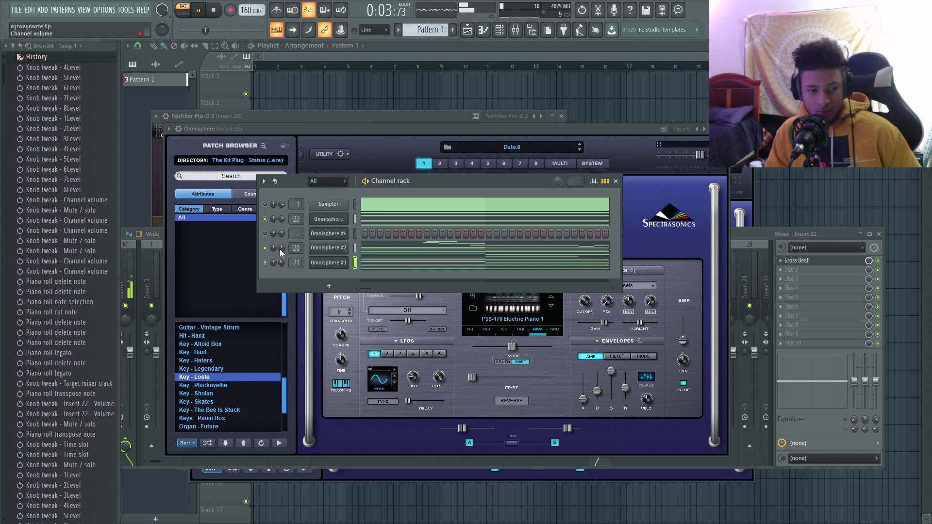
mouse_move(281, 248)
left_mouse_down()
mouse_move(281, 240)
mouse_move(282, 249)
left_mouse_up()
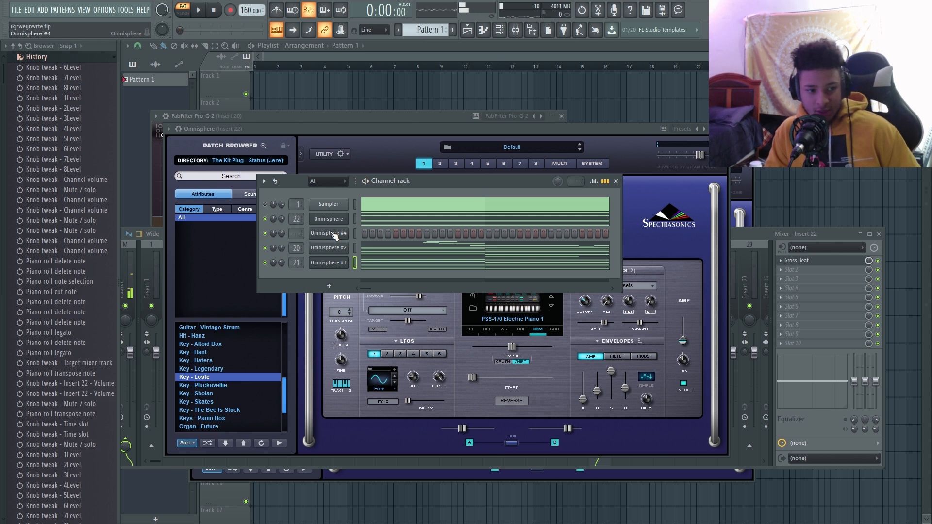
Switch Omnisphere #4 to The Kit Plug - Neptune bank and load the Bell - Sendit patch
left_click(328, 233)
scroll(246, 365, "down", 4)
left_click(240, 173)
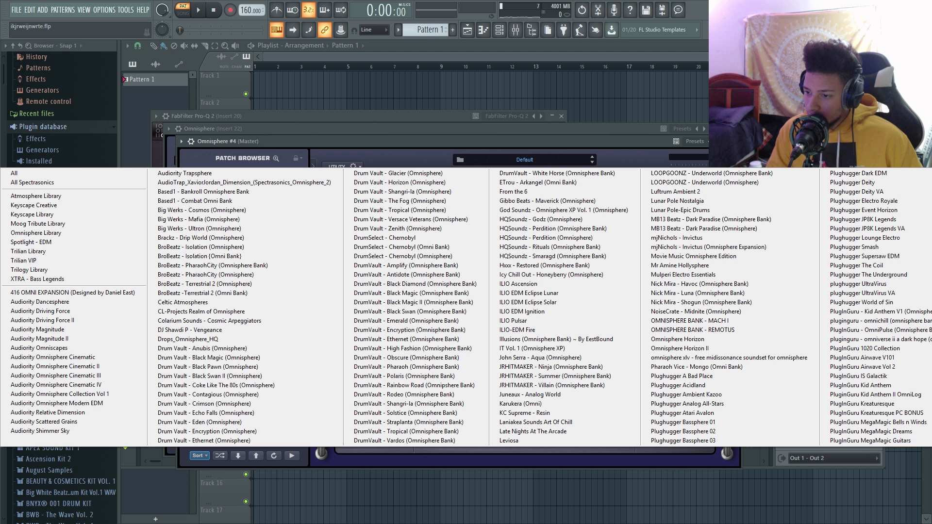
key("Escape")
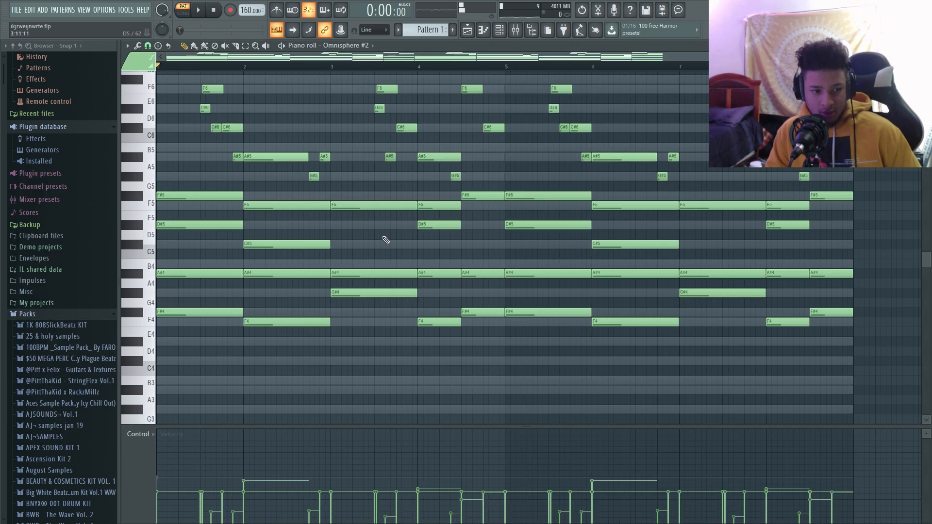
Copy the high melody notes from Omnisphere #2 into Omnisphere #4 and audition them with the Bell - Jetlag patch
scroll(189, 107, "up", 4)
left_click_drag(190, 115, 844, 291)
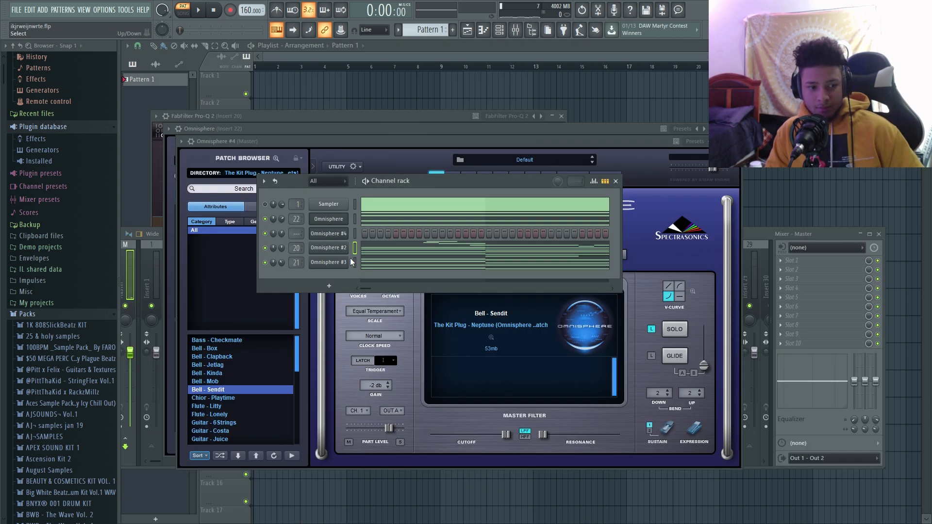
right_click(353, 237)
left_click(359, 238)
key("ctrl+v")
key("space")
left_click(284, 206, "ctrl")
key("Escape")
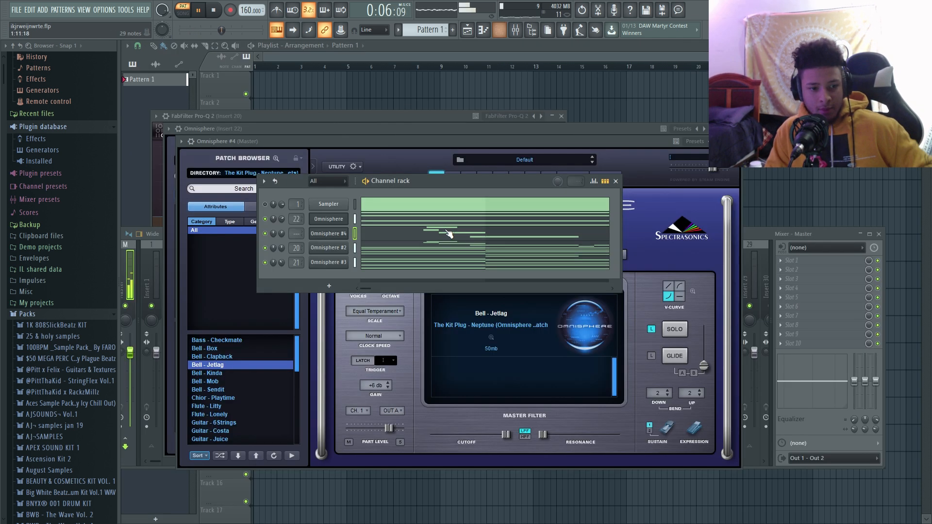
Try the Omnisphere #4 melody one octave lower in playback and return it to its original octave
left_click(449, 235)
key("space")
key("space")
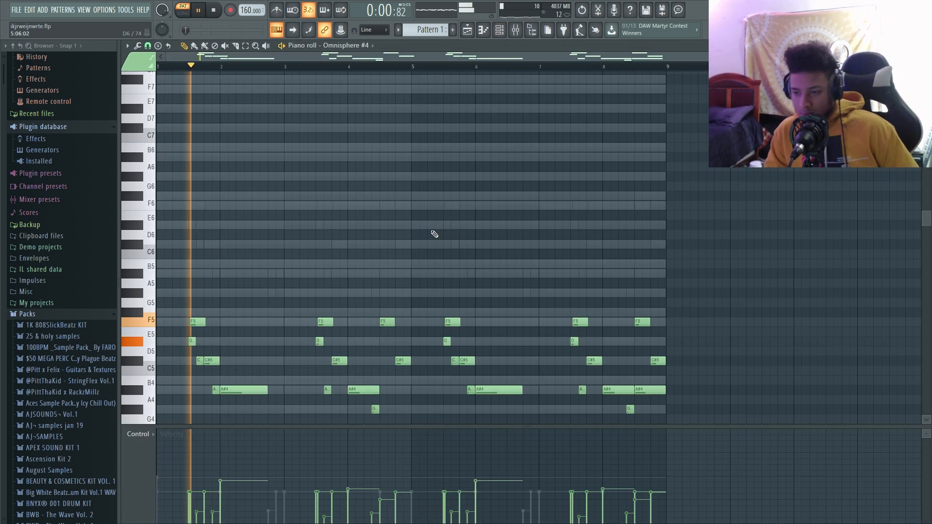
left_click(499, 30)
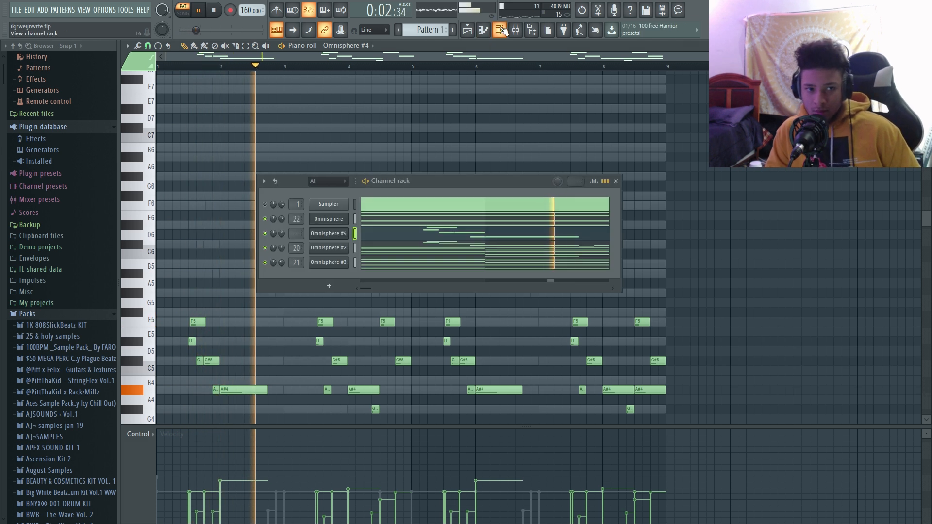
left_click(380, 229)
key("space")
key("ctrl+Up")
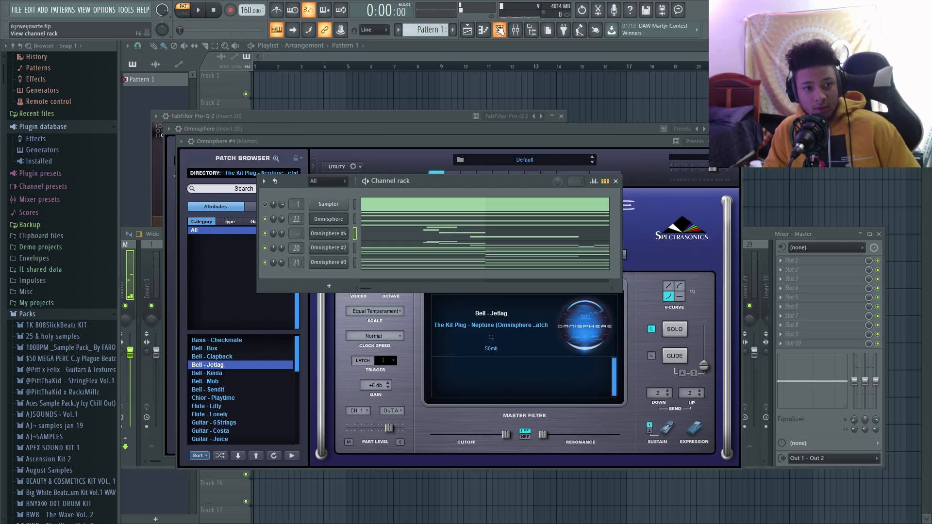
Load the Key - Her Wrld patch in Omnisphere #4 and route the channel to mixer Insert 23
left_click(223, 389)
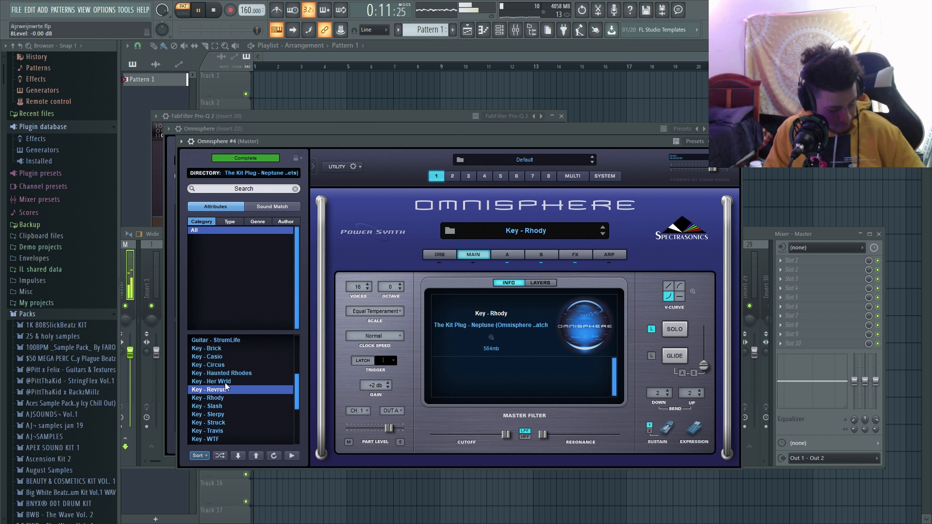
left_click(224, 382)
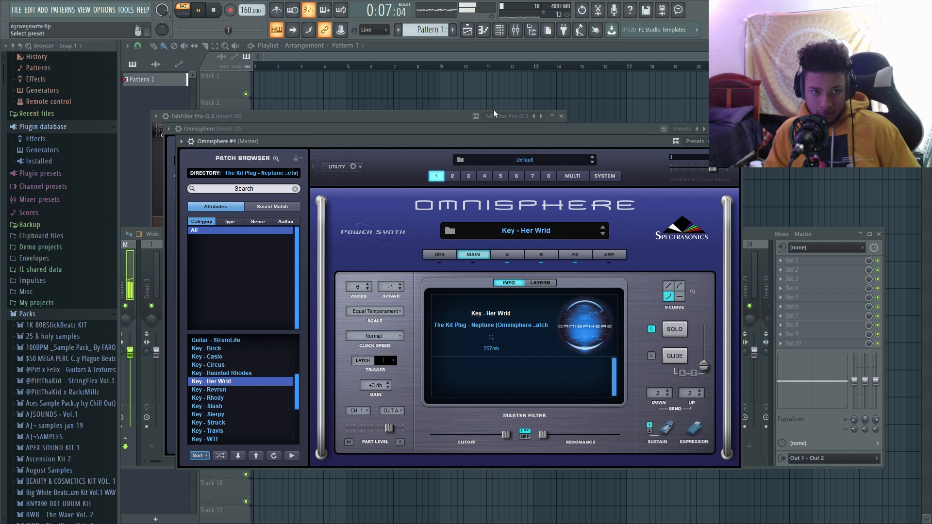
key("F6")
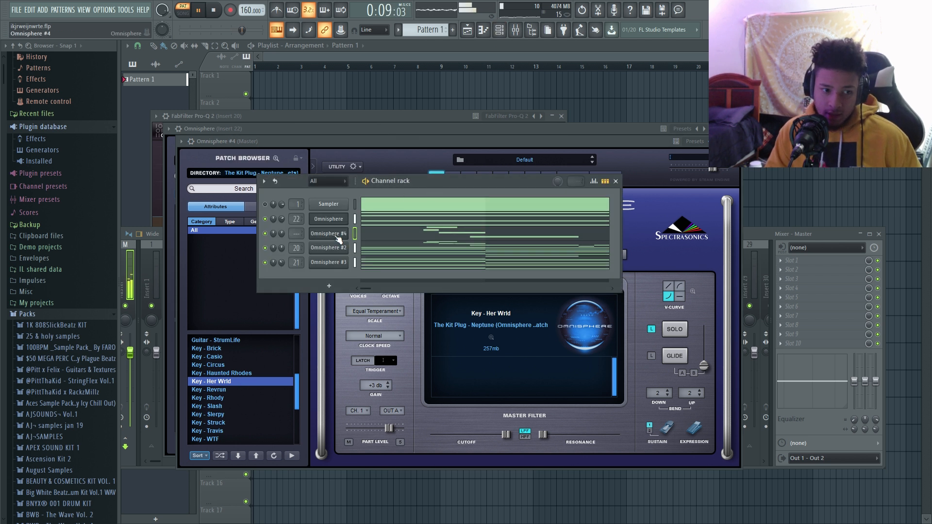
left_click_drag(297, 234, 297, 226)
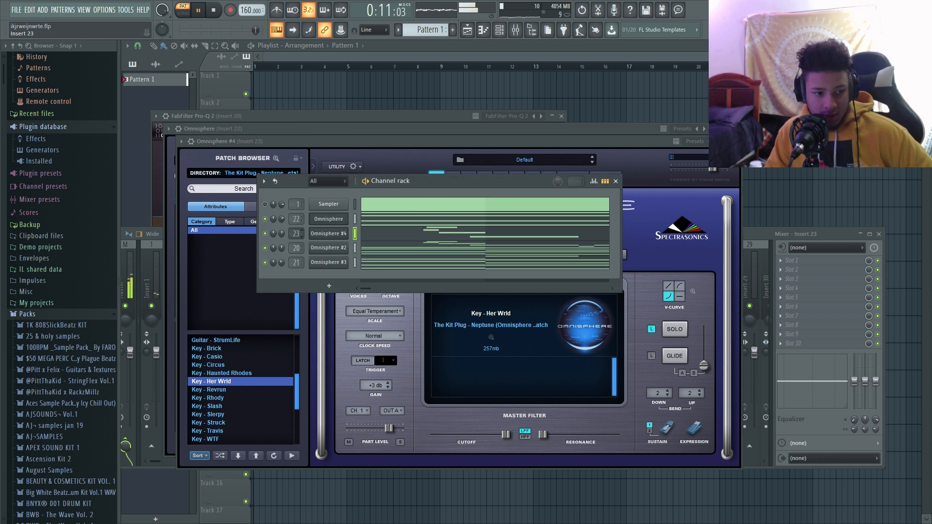
Transpose the Omnisphere #4 melody up one octave, with its highest notes at F7, and audition it
left_click(397, 237)
key("space")
key("space")
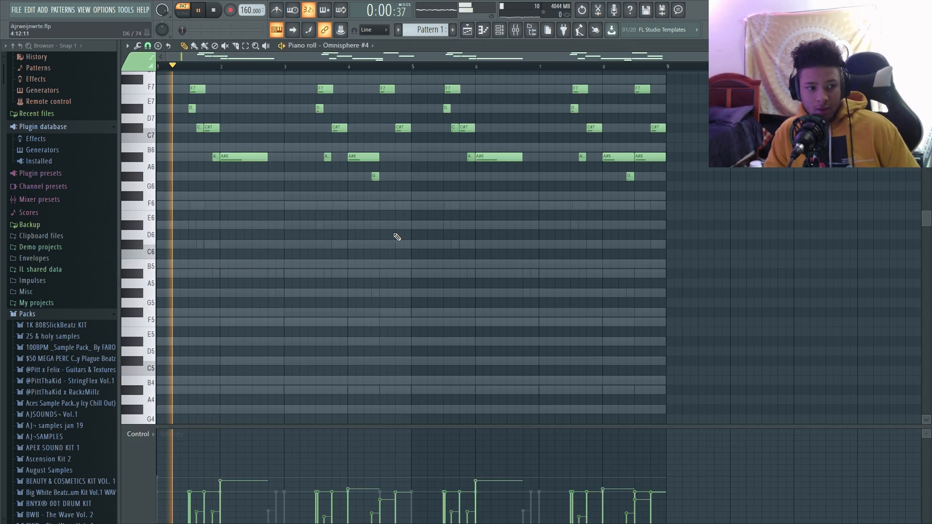
Lower the Omnisphere #4 channel volume to about 38% during playback, and stop playback
key("Escape")
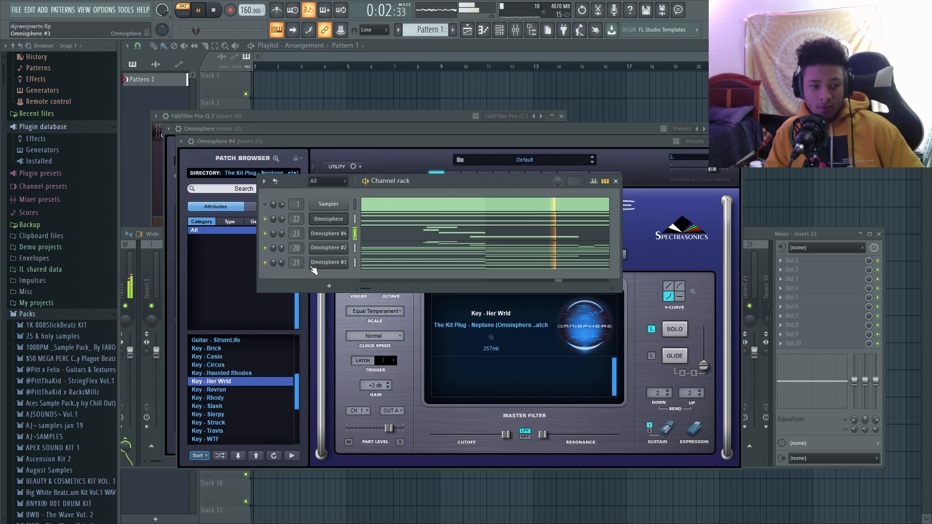
left_click_drag(282, 233, 282, 237)
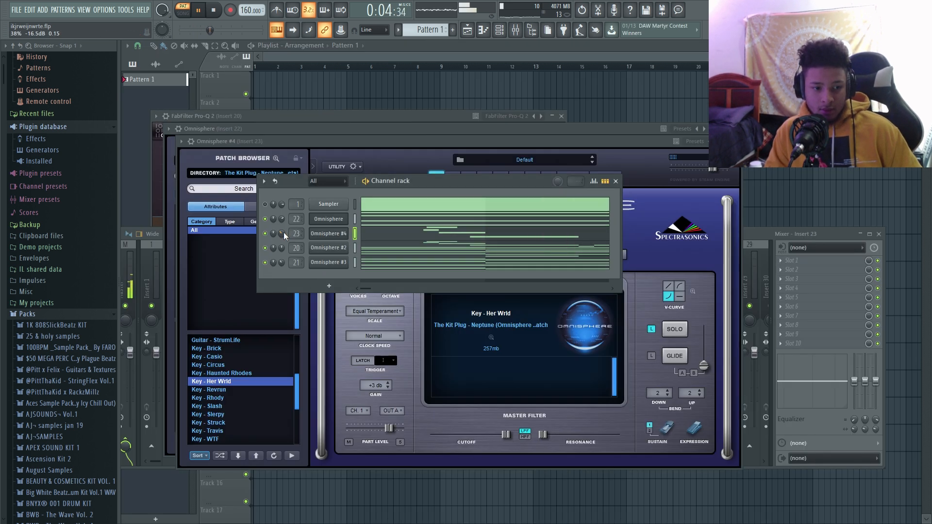
key("space")
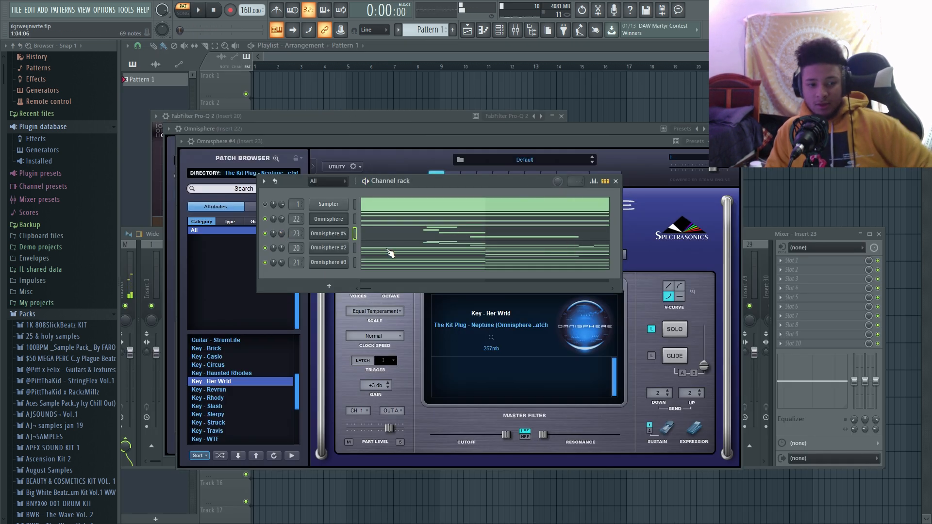
Export the melody as a WAV file named "ikjrweijnwrte 160" in the Beats folder
left_click(767, 231)
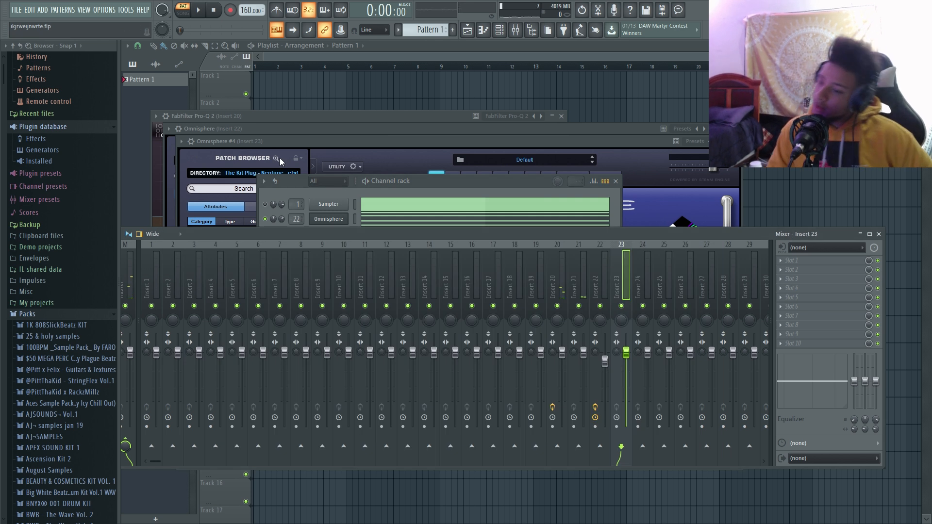
left_click(17, 9)
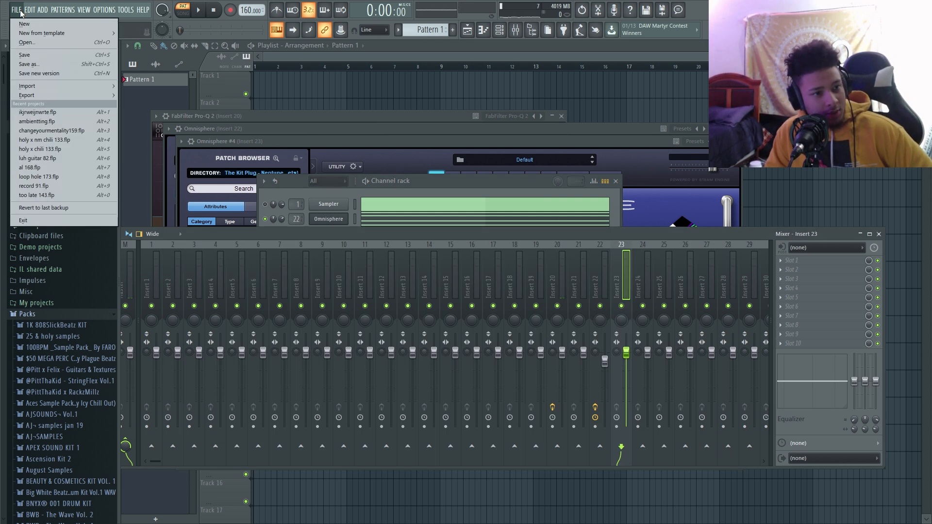
mouse_move(44, 101)
left_click(160, 97)
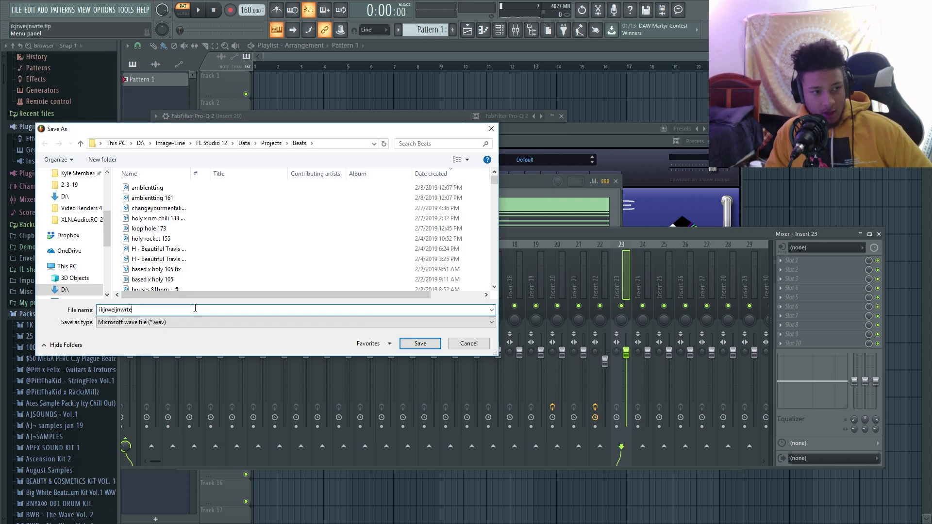
type("160")
key("Return")
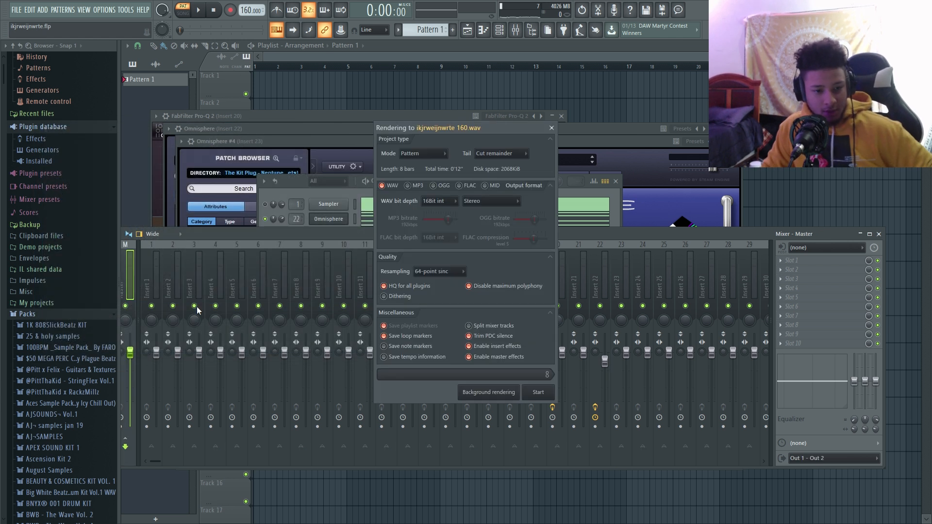